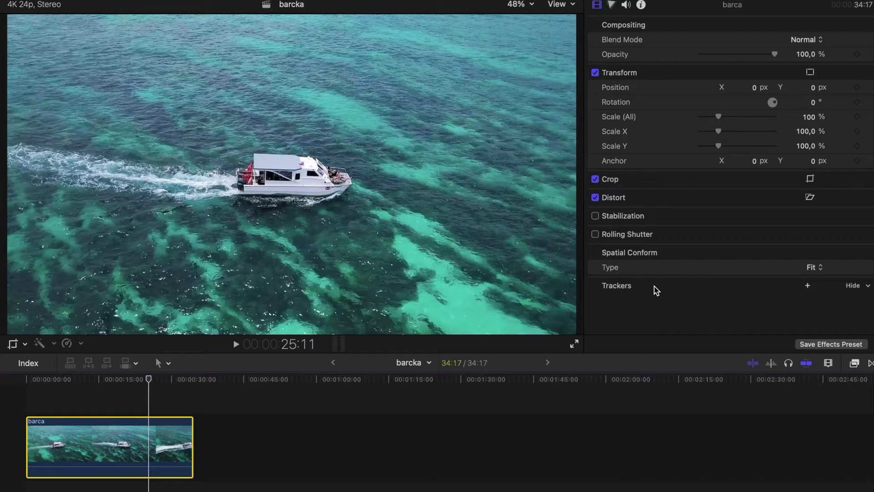
Add an object tracker to the barca clip and fit its ellipse snugly over the boat's cabin and hull.
scroll(683, 150, down, 1)
click(808, 287)
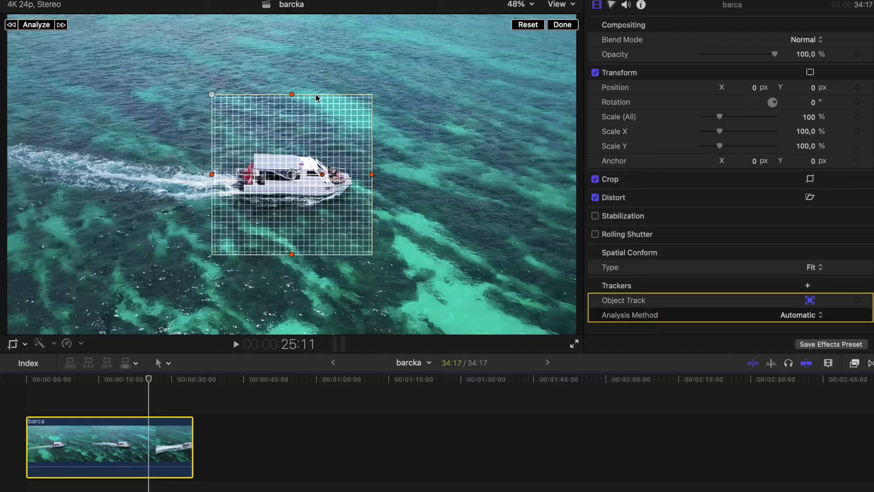
drag(291, 96, 286, 145)
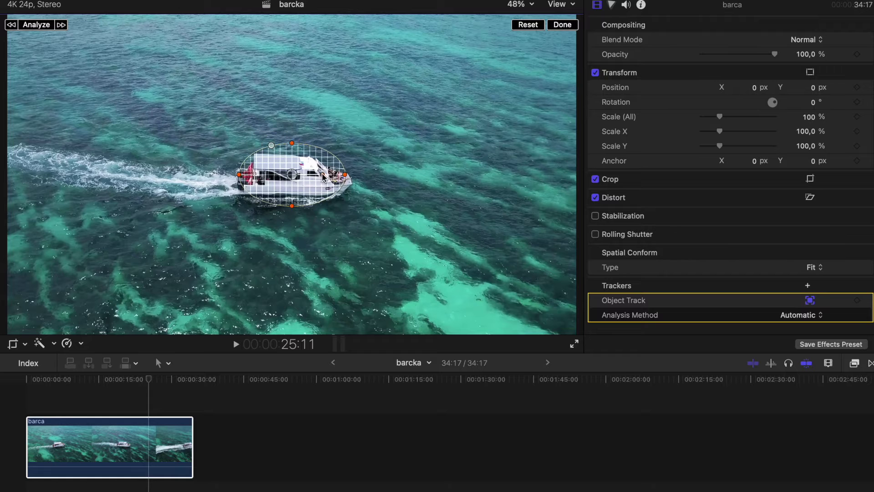
drag(323, 176, 291, 177)
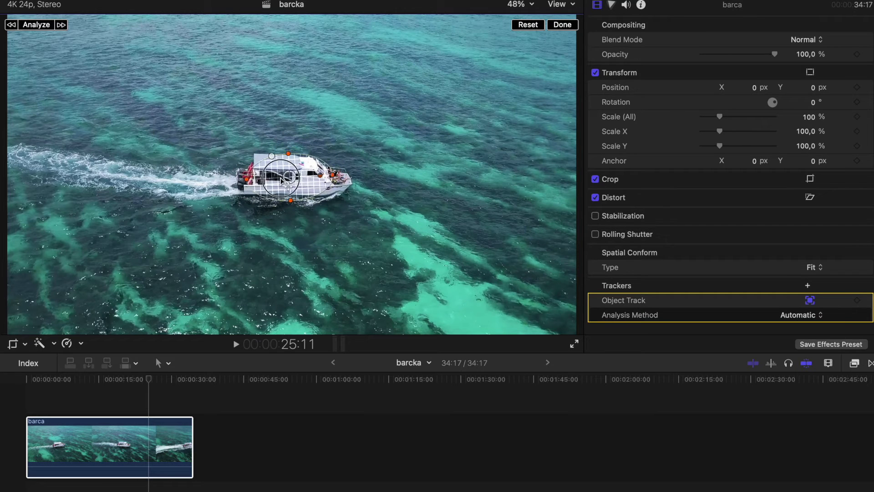
drag(285, 181, 277, 183)
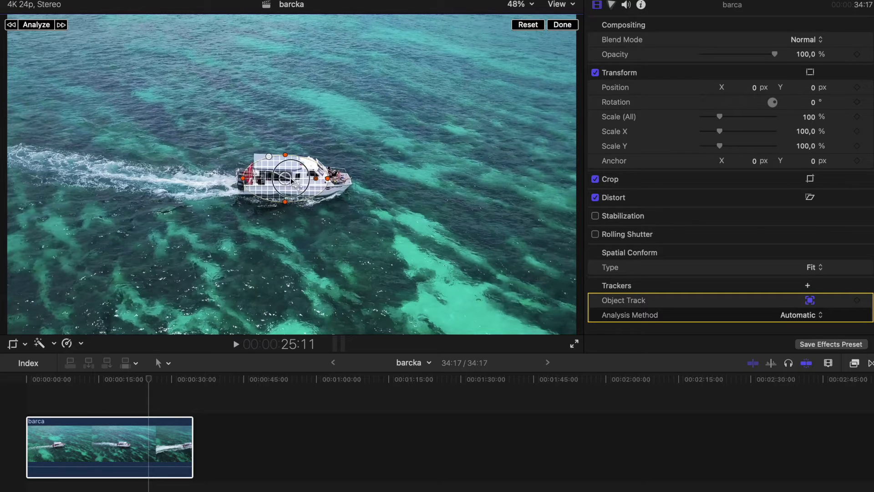
drag(291, 181, 294, 181)
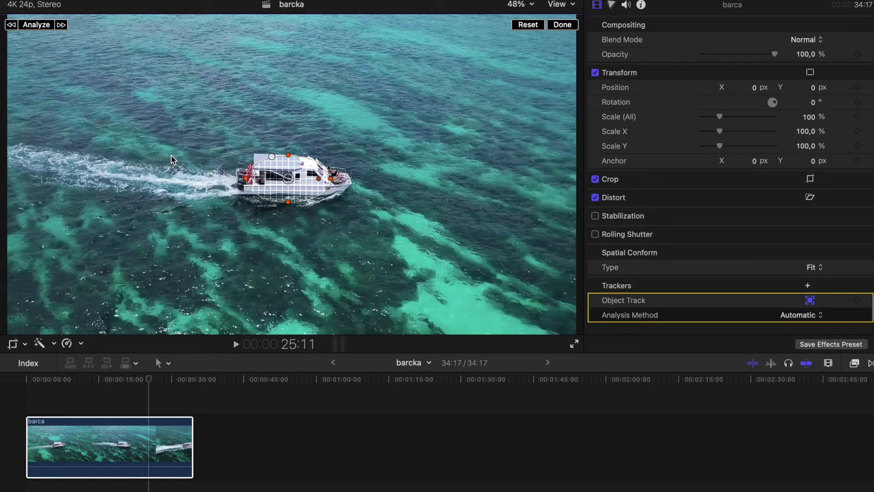
Analyze the boat's motion so the tracker follows it across the whole clip.
click(36, 25)
click(102, 404)
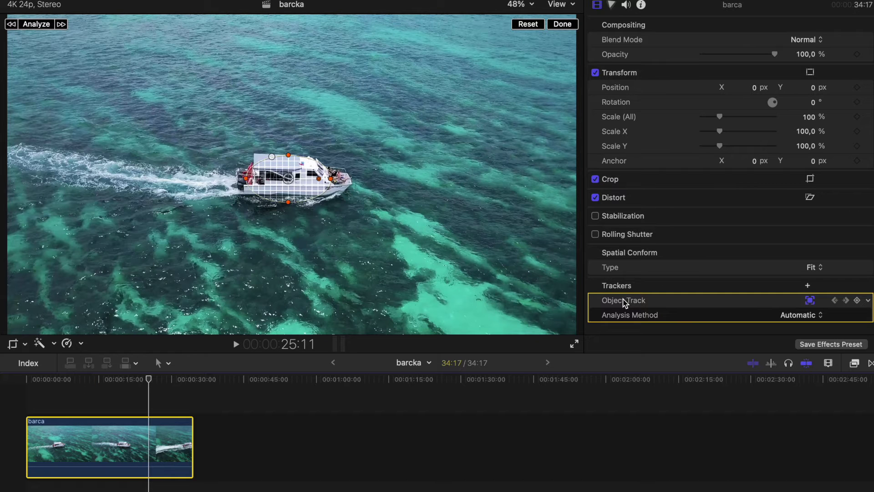
Rename the object tracker to 'barca' and close tracker editing.
double_click(624, 299)
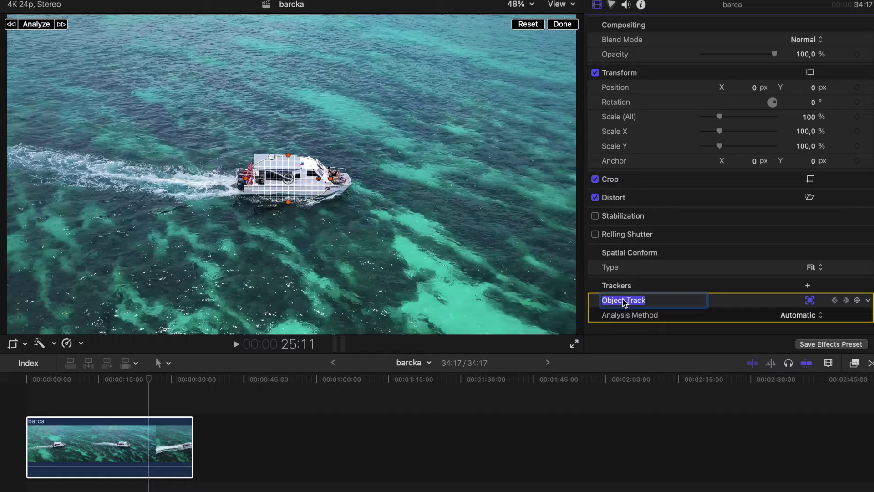
text(barca)
key(Return)
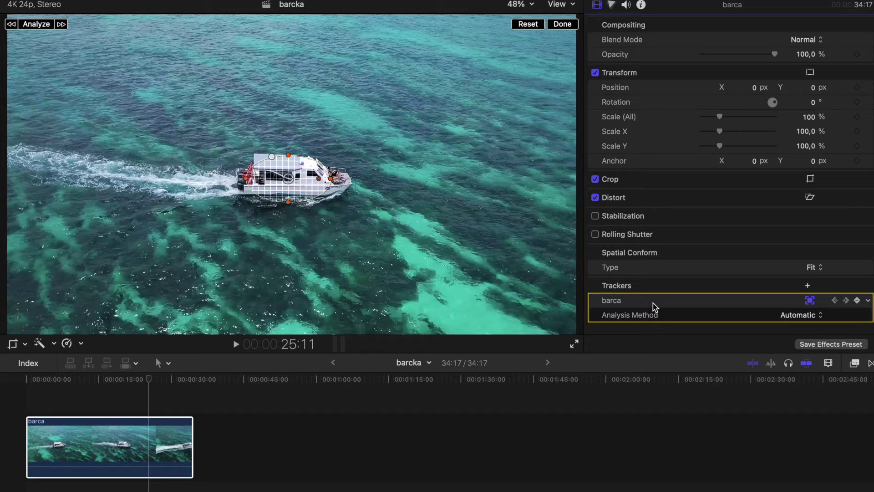
click(570, 25)
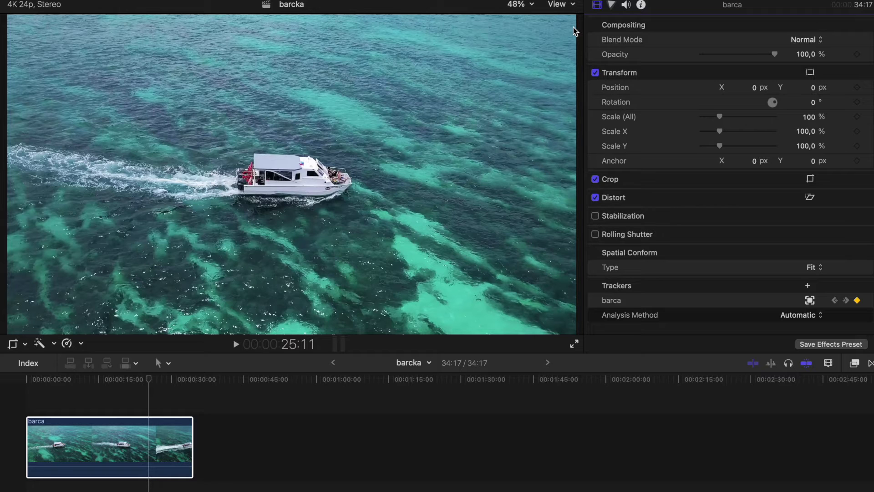
Add a Color Wheels correction to the barca clip in the Color inspector and show its mask choices.
click(613, 8)
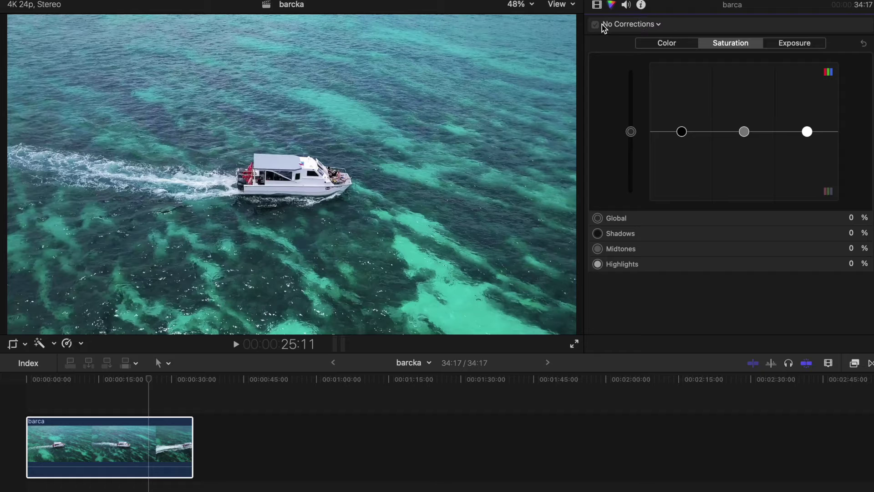
click(654, 26)
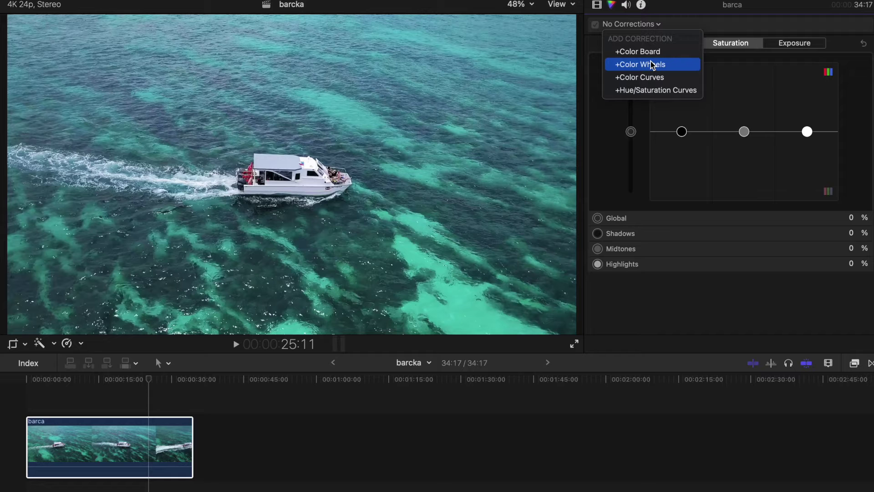
click(653, 64)
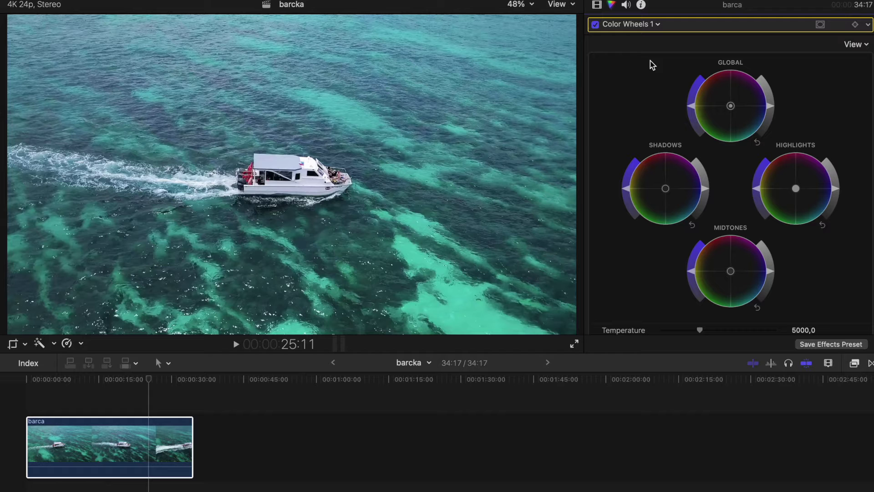
click(823, 27)
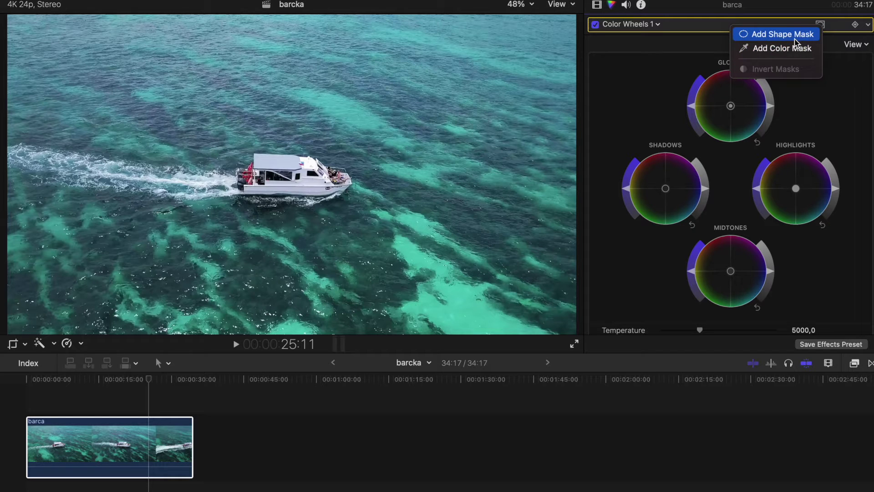
Add a shape mask to Color Wheels 1 and set the correction to apply Outside the mask.
click(796, 44)
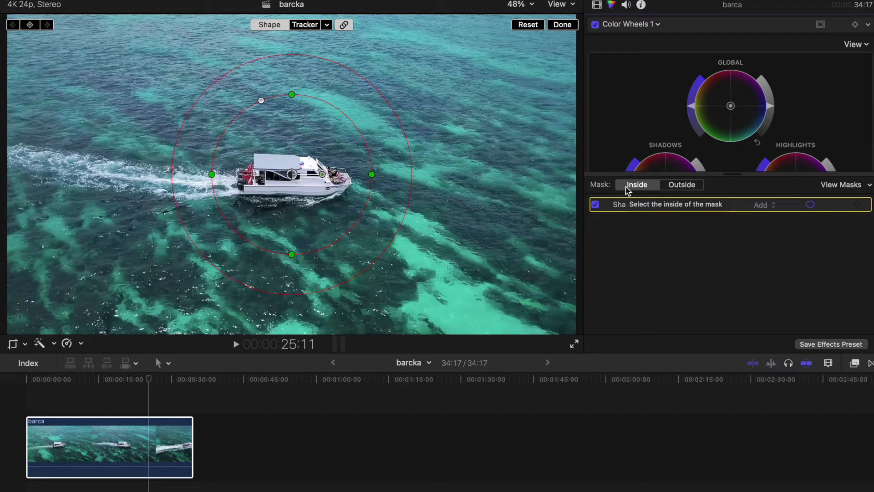
click(663, 187)
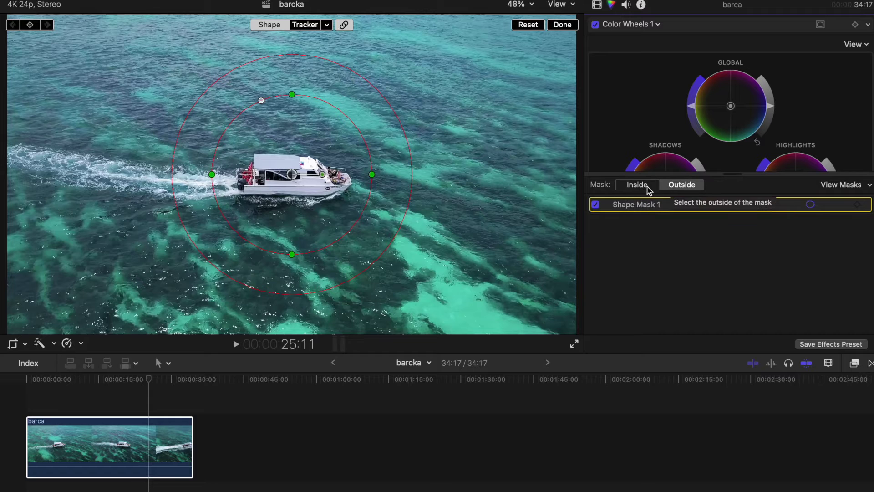
click(648, 188)
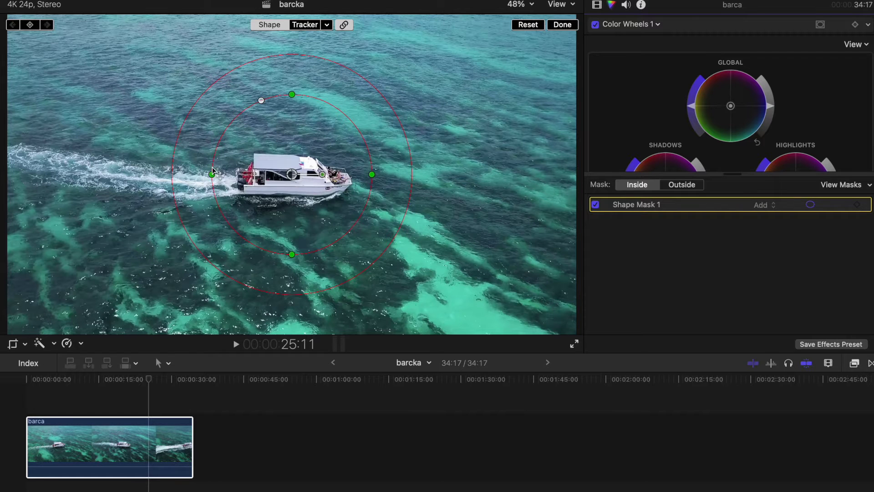
click(680, 187)
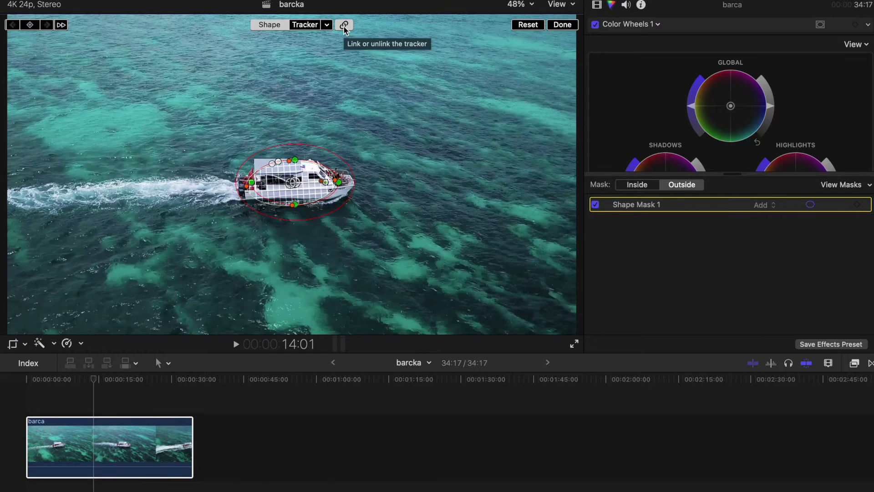
Link the shape mask to the barca tracker and check it follows the boat over time.
click(345, 25)
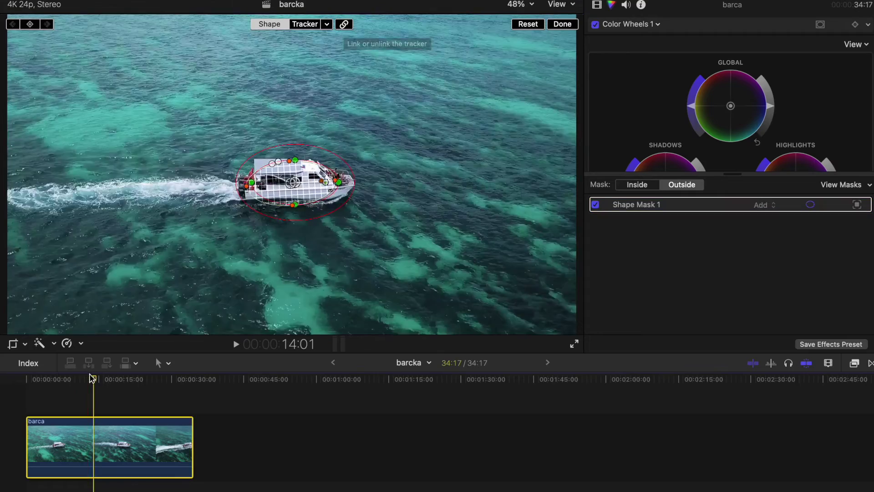
mouse_move(93, 379)
mouse_down()
mouse_move(79, 376)
mouse_move(86, 377)
mouse_up()
scroll(761, 101, down, 3)
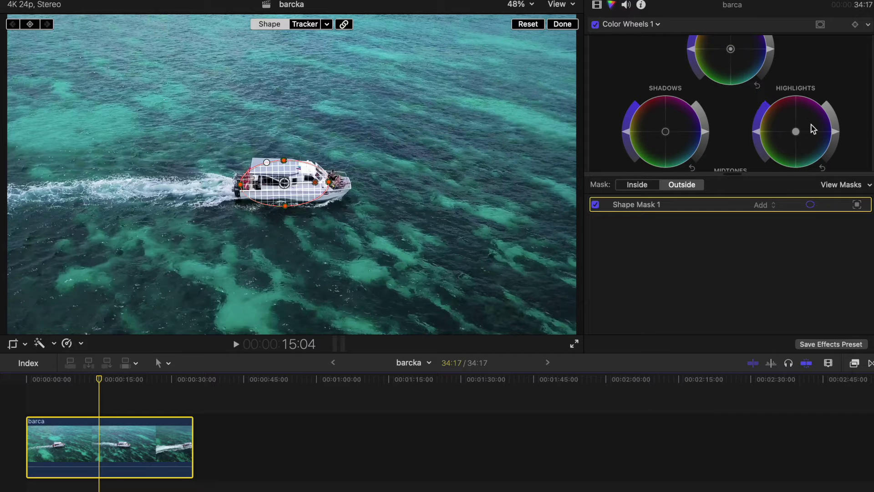
Push the highlights toward pink and the global colour toward cyan outside the boat mask.
click(795, 132)
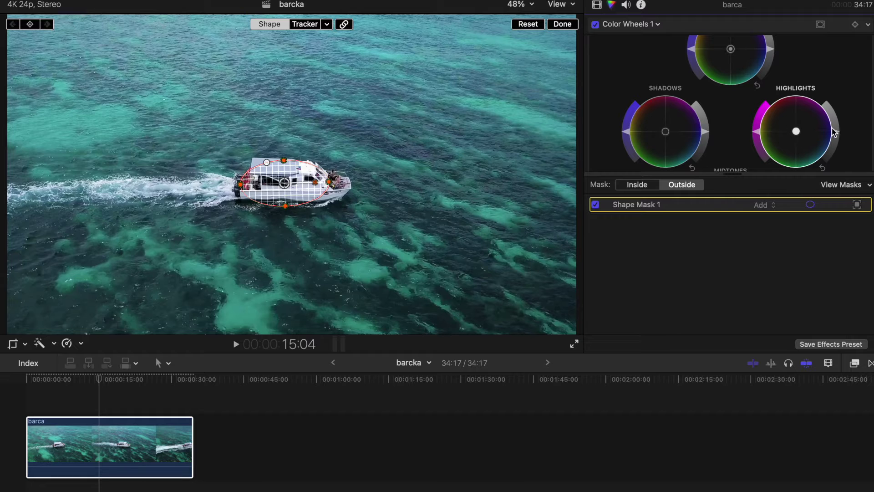
drag(834, 132, 791, 124)
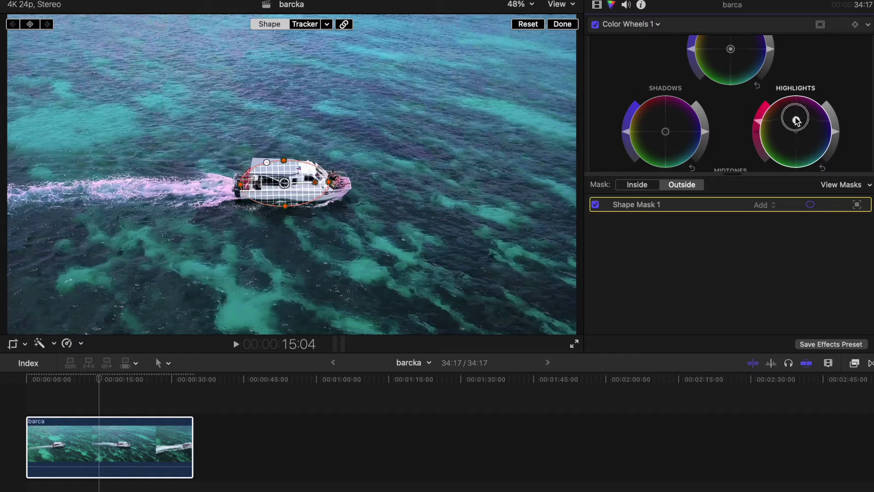
drag(797, 120, 794, 125)
scroll(741, 115, up, 2)
scroll(763, 102, down, 2)
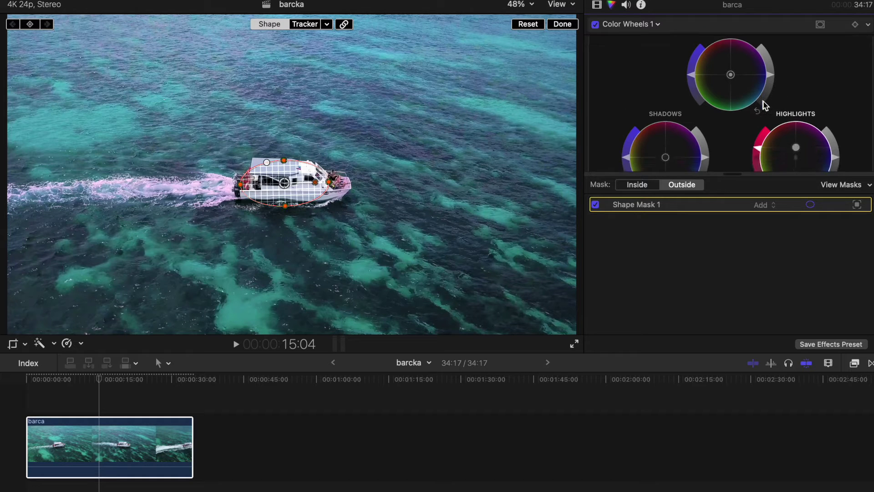
scroll(771, 79, up, 1)
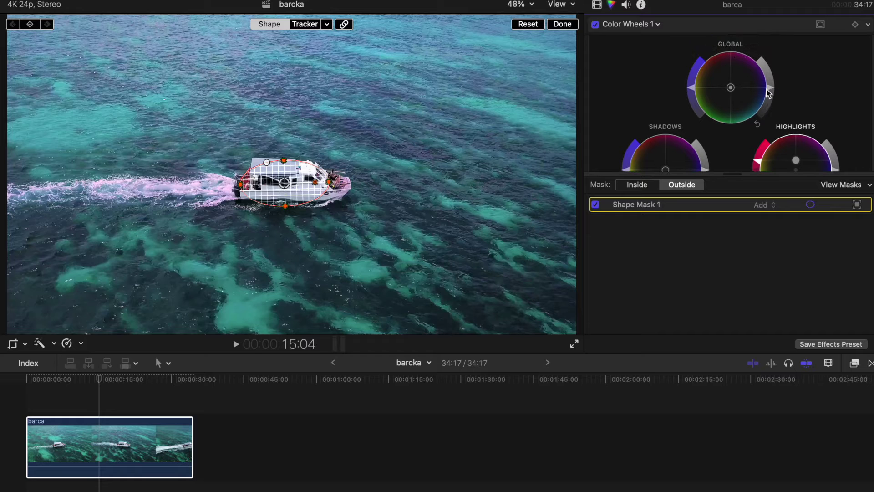
drag(738, 97, 743, 103)
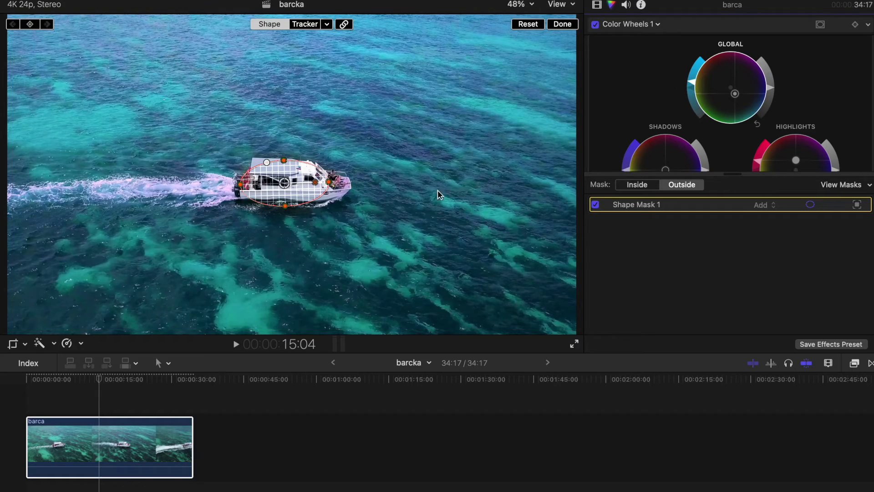
Replay the graded clip from the start and toggle the colour correction to compare it.
click(6, 383)
key(space)
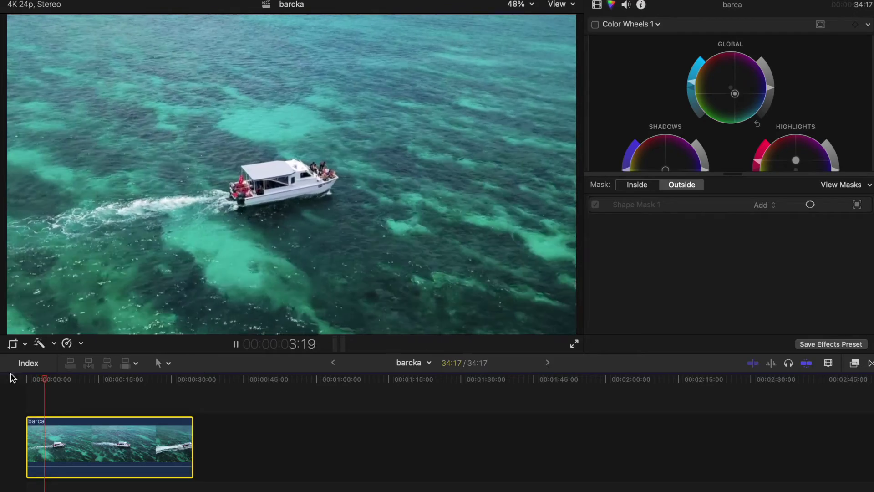
click(595, 24)
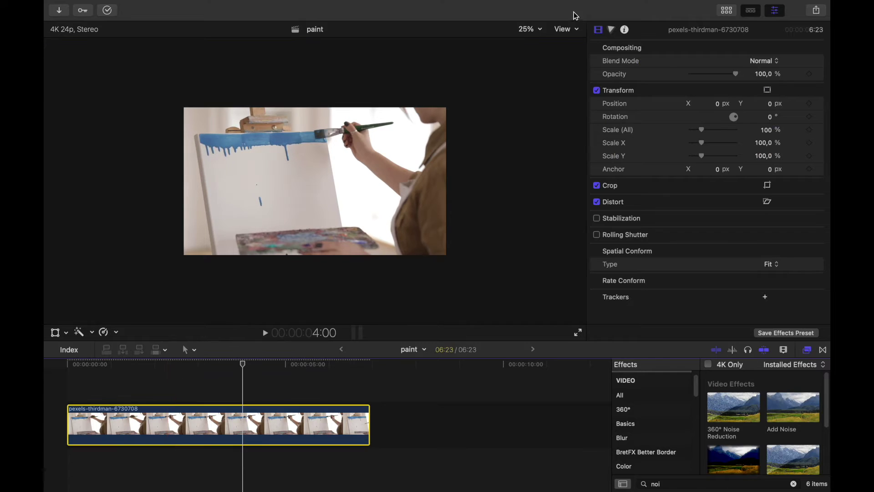
click(537, 30)
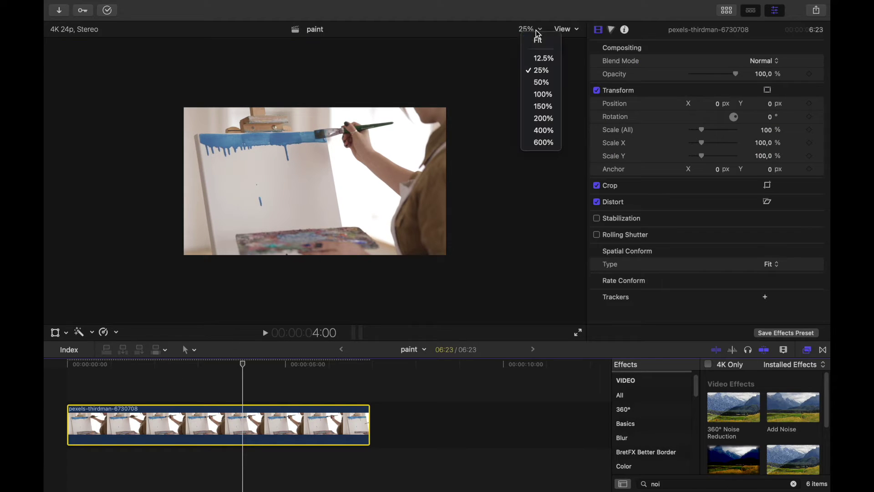
Zoom the viewer to 50% and place the Subtle title, found by searching 'sub', above the painting clip.
click(541, 82)
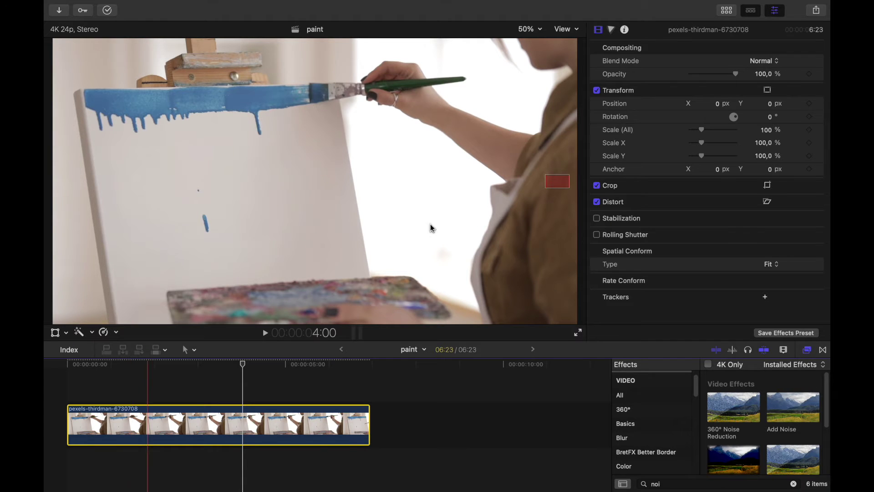
click(724, 13)
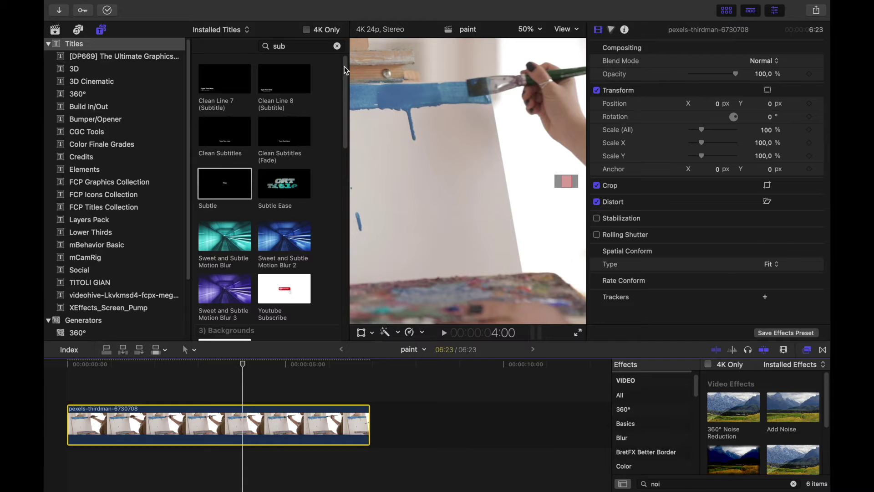
click(300, 47)
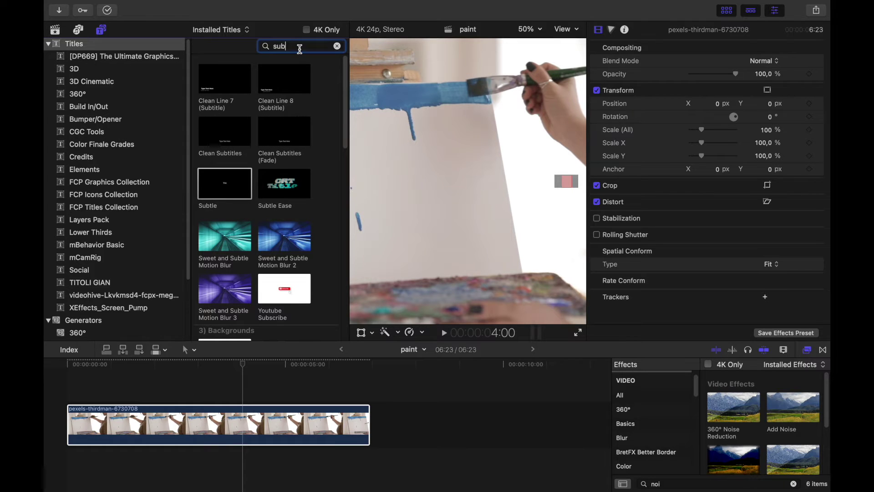
drag(223, 185, 120, 396)
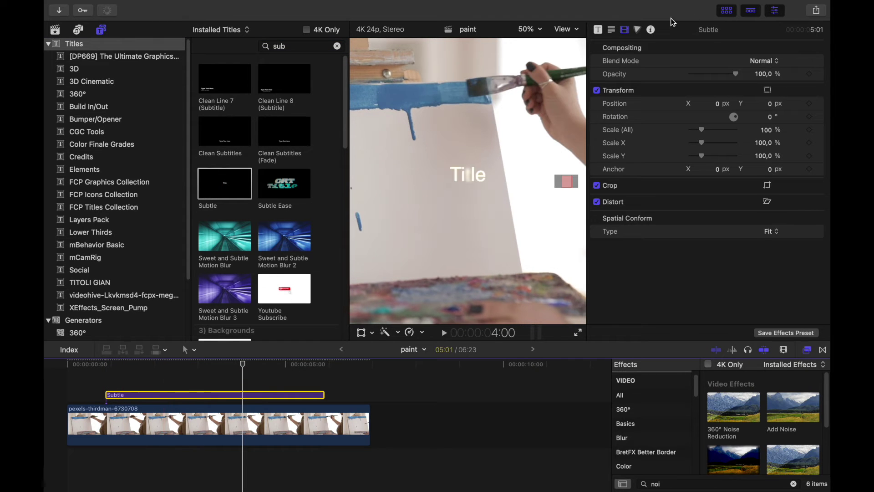
click(727, 12)
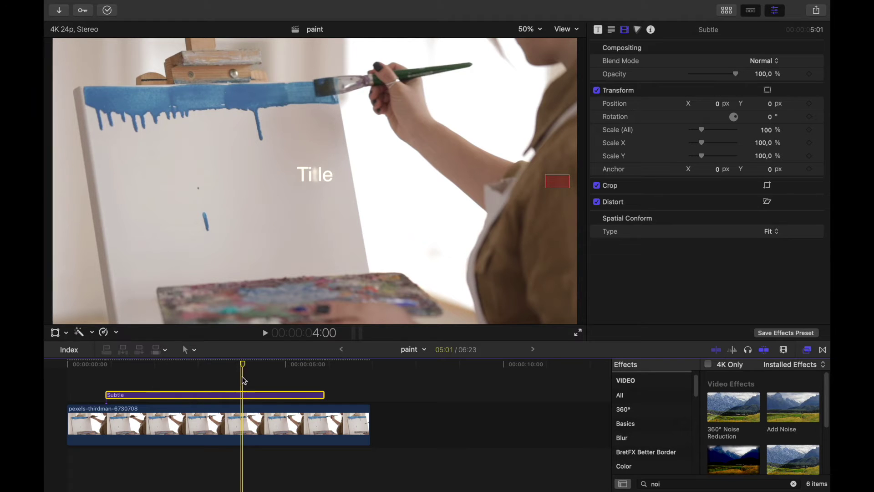
mouse_move(214, 364)
mouse_down()
mouse_move(177, 370)
mouse_move(215, 367)
mouse_up()
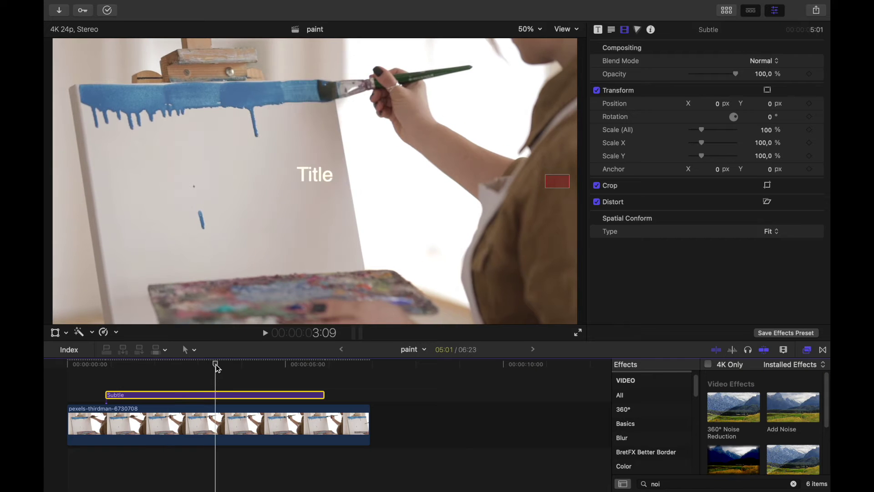
click(598, 30)
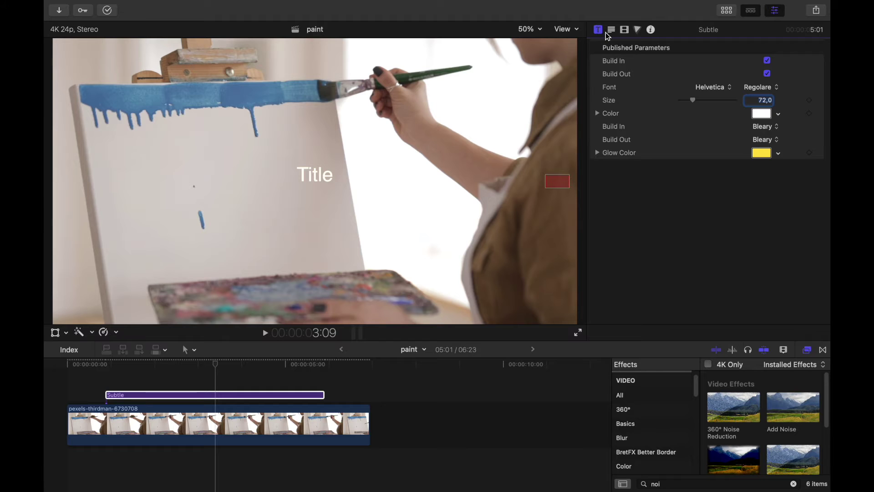
Sample the blue paint stroke for the title's Color and Glow Color, and set the font to Handwriting - Dakota.
click(807, 349)
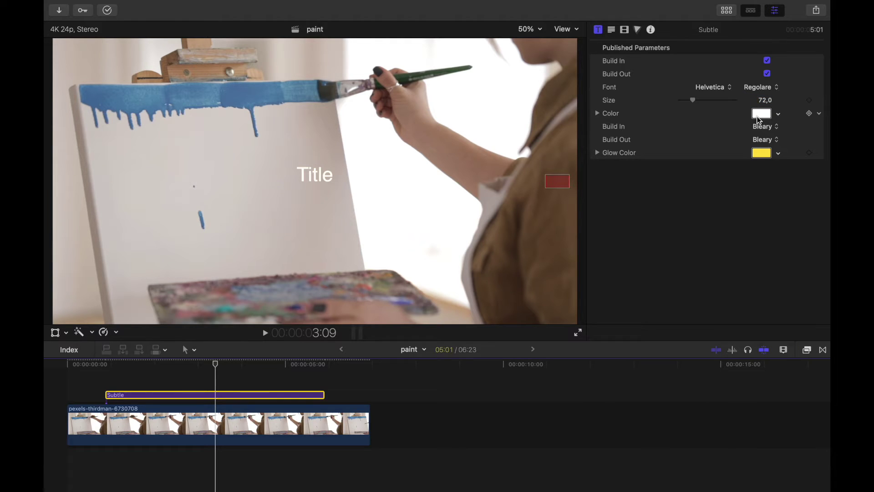
click(757, 117)
click(310, 411)
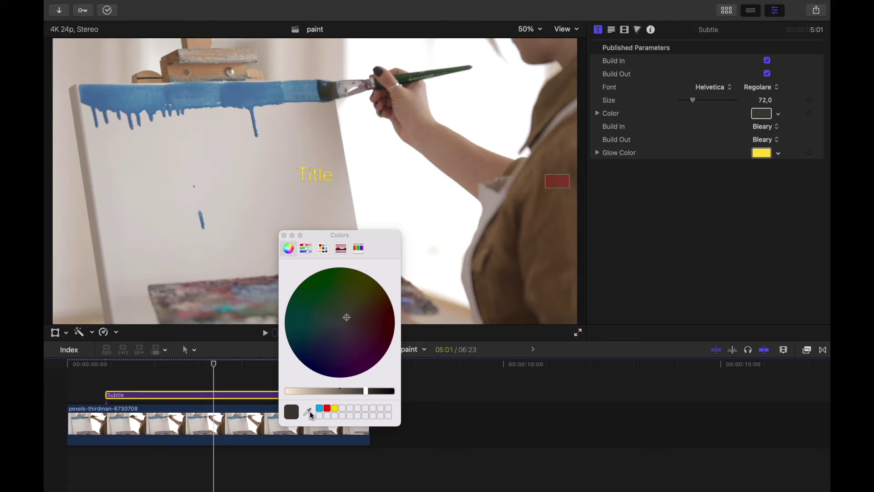
click(310, 411)
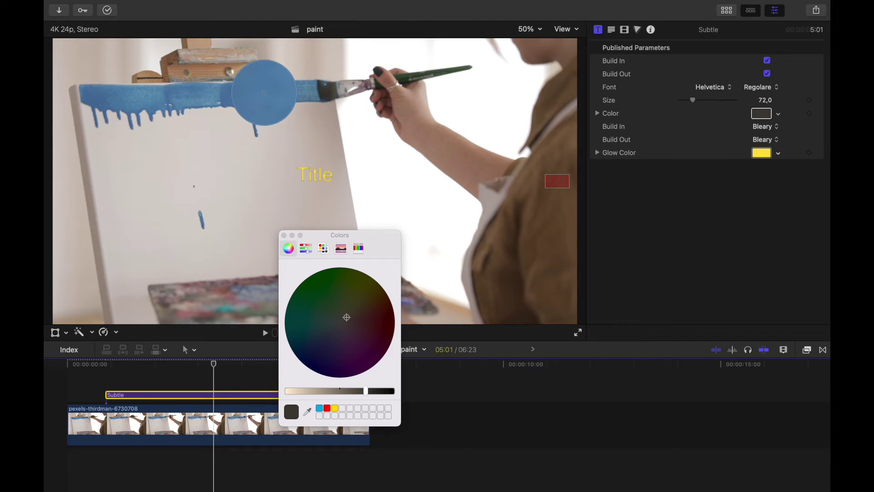
click(284, 92)
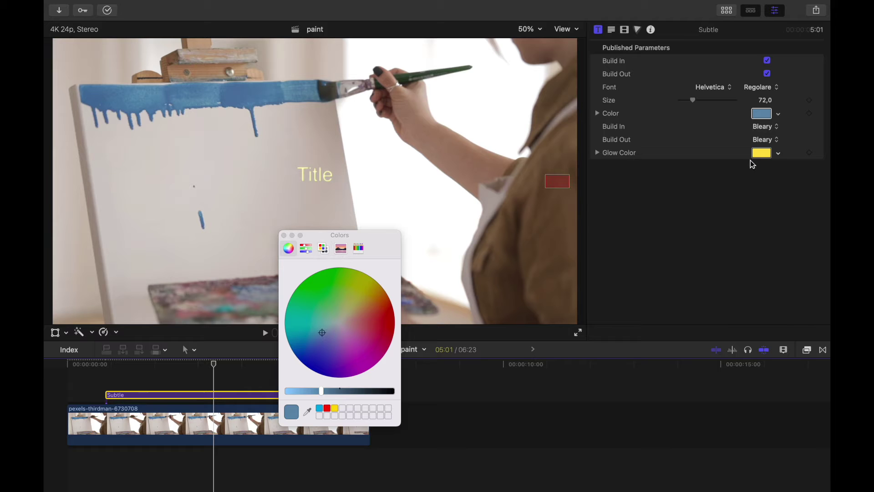
click(761, 153)
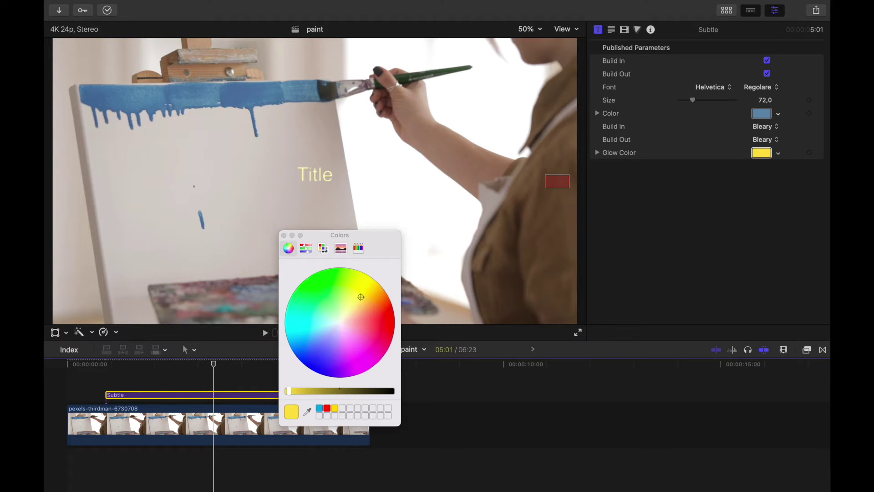
click(308, 411)
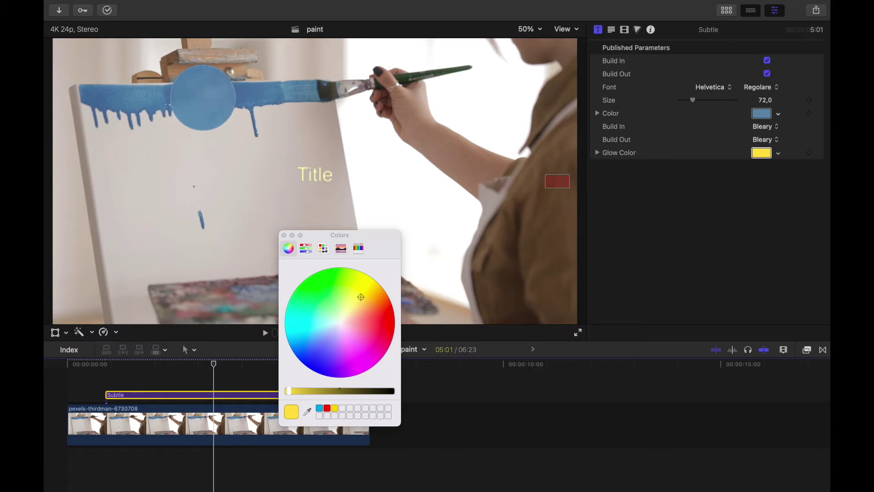
click(199, 96)
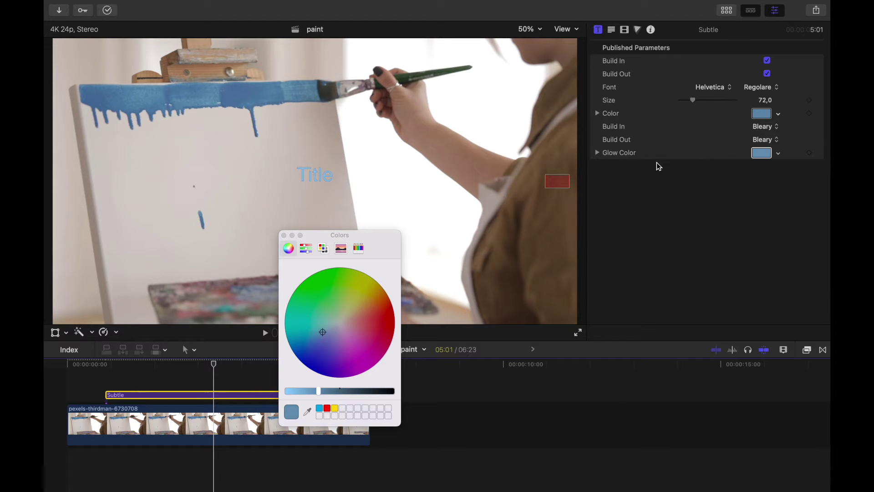
click(284, 235)
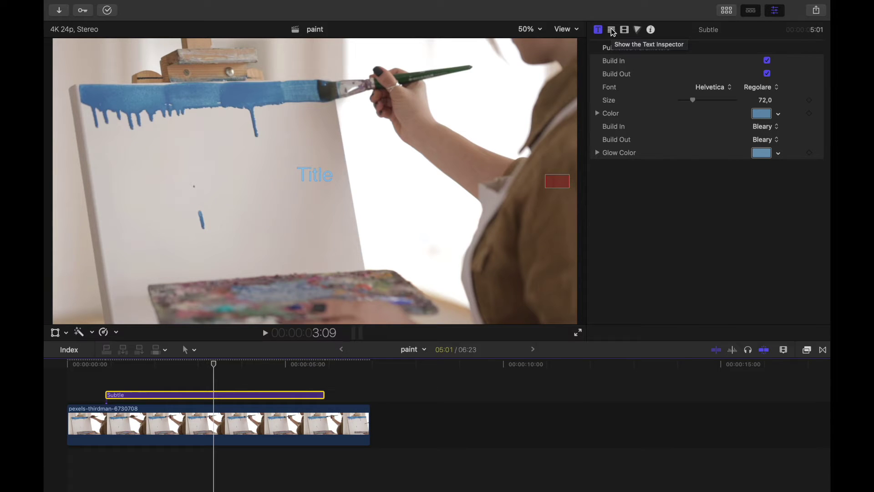
click(712, 89)
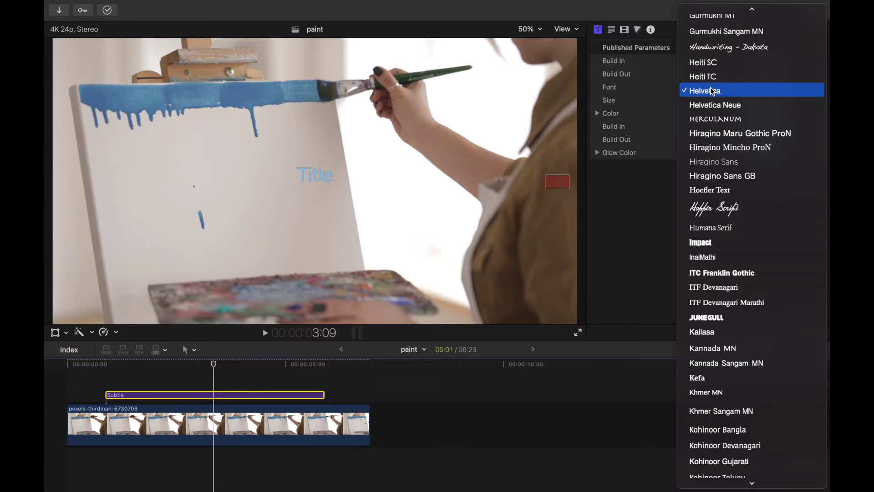
click(722, 52)
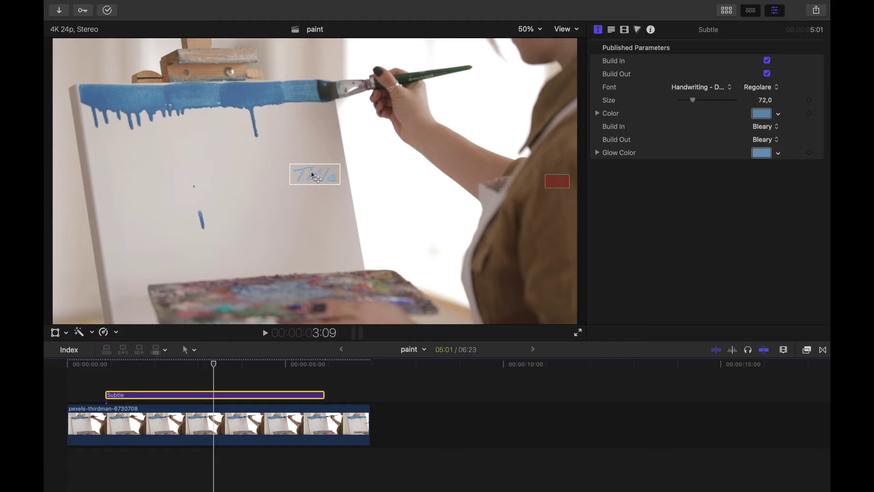
Move the title low and left on the canvas and change its text to 'Art by Pina'.
drag(309, 170, 256, 244)
double_click(261, 246)
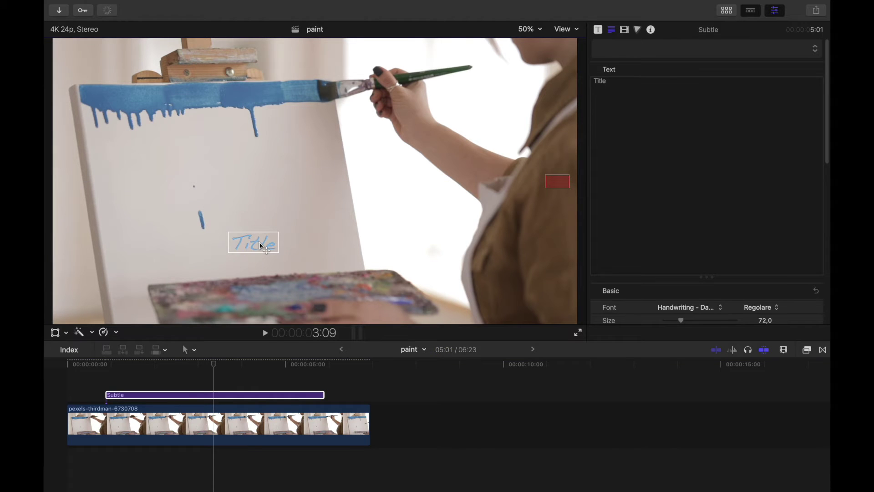
double_click(605, 90)
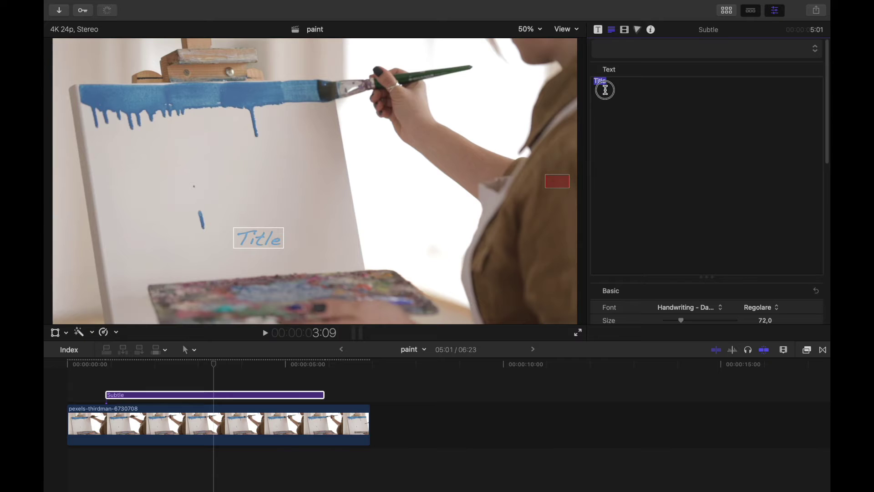
text(Art)
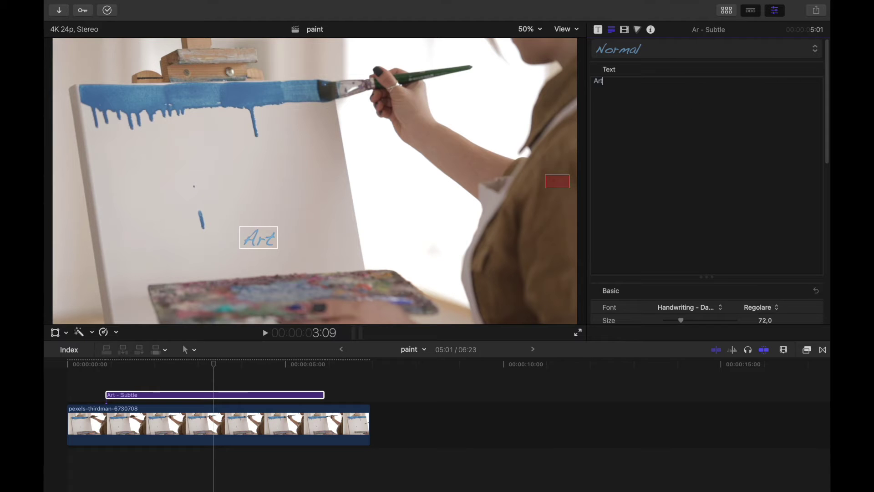
text( by Pina)
drag(254, 234, 255, 242)
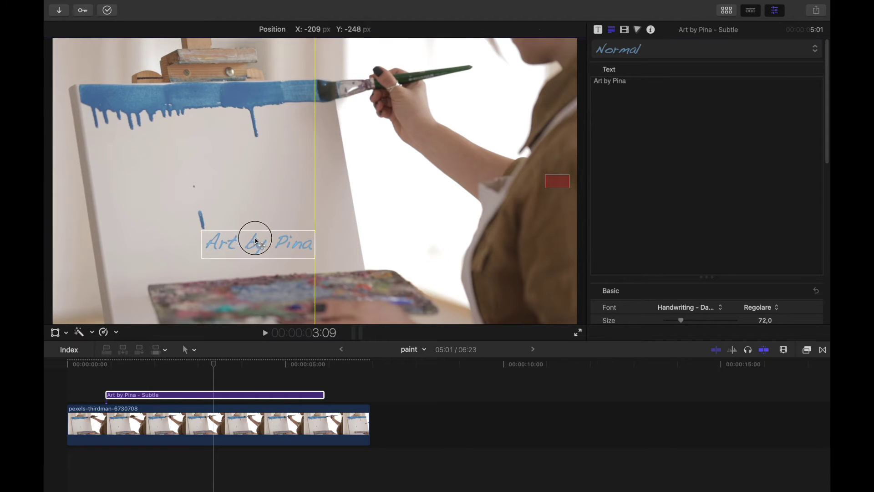
Distort the title by pulling its top-right corner inward and shift it further left.
right_click(277, 217)
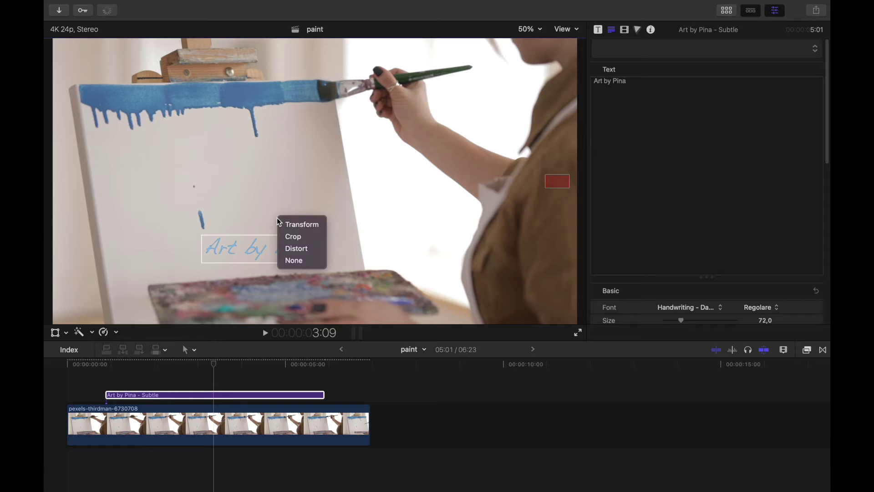
click(294, 249)
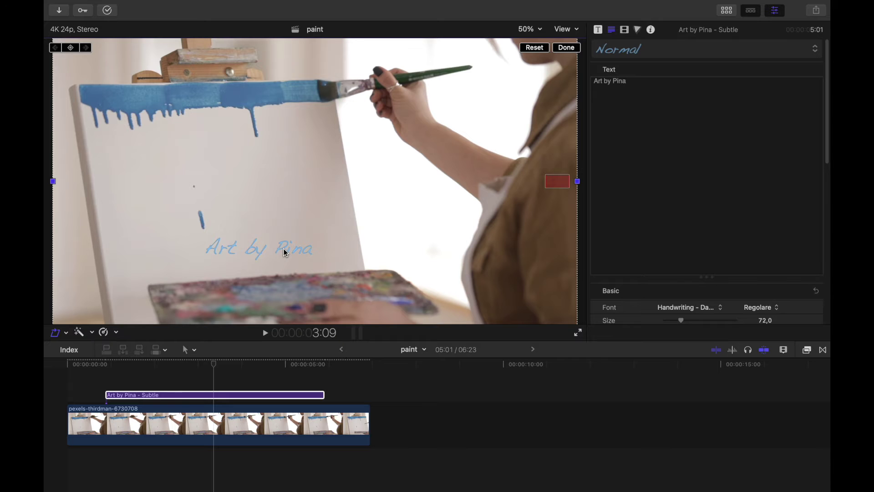
drag(279, 253, 185, 262)
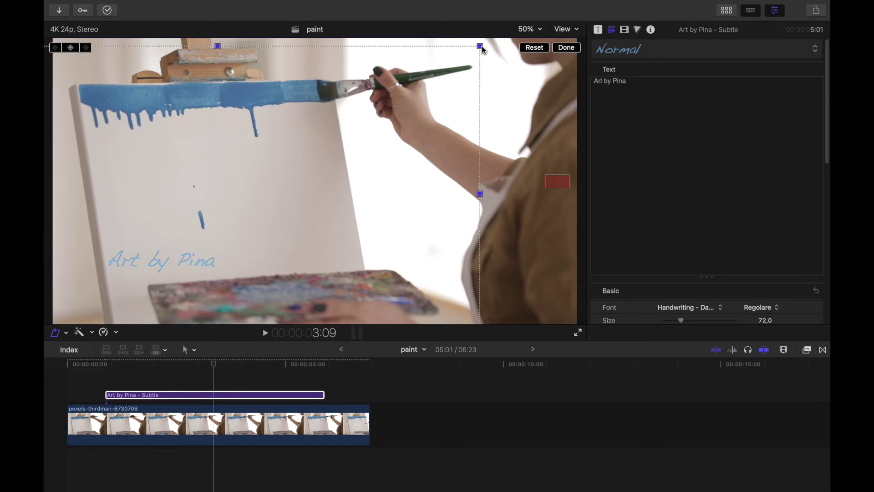
drag(477, 43, 449, 40)
drag(148, 254, 155, 262)
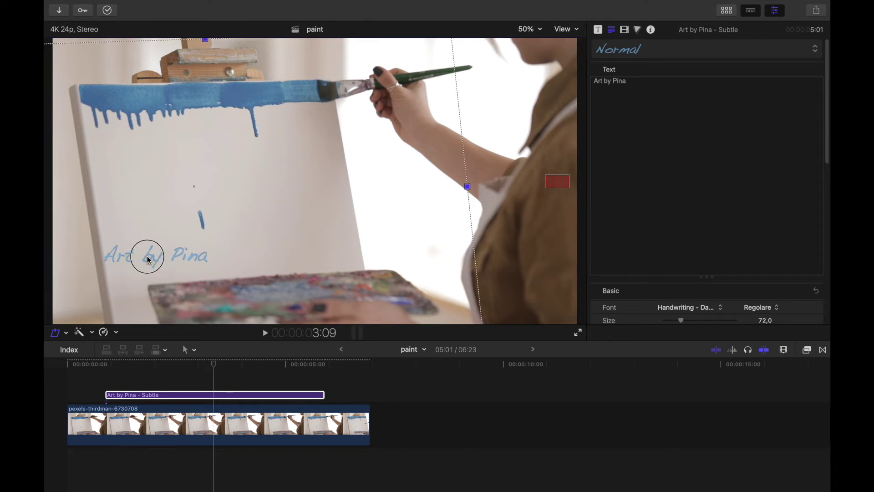
Zoom the viewer to 25% and rotate the title about 6° with the transform controls.
click(531, 29)
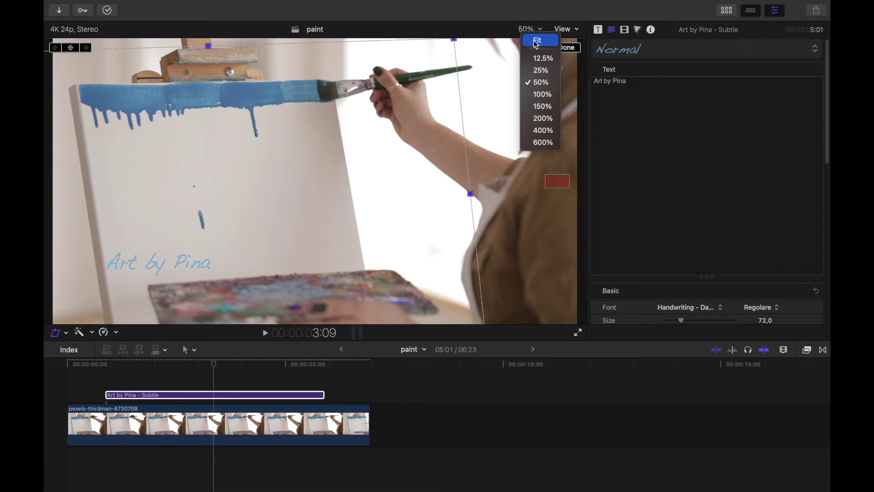
click(537, 66)
right_click(277, 194)
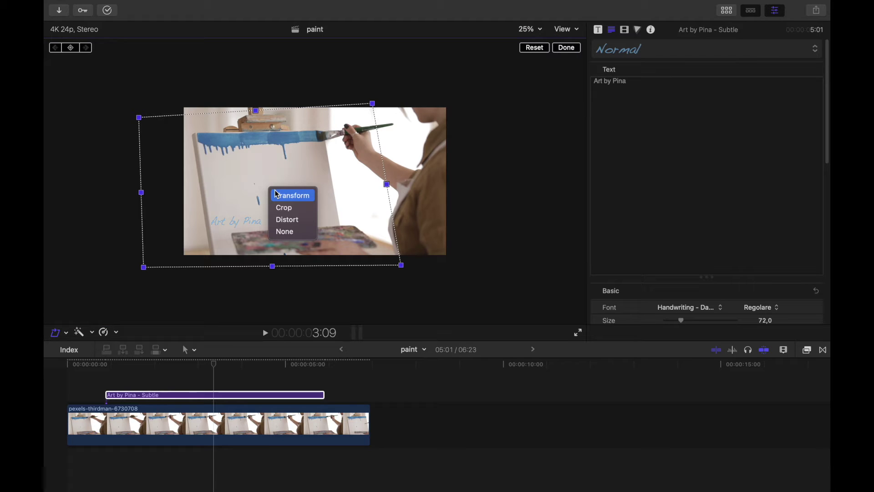
click(277, 194)
mouse_move(292, 192)
mouse_down()
mouse_move(268, 192)
mouse_move(296, 197)
mouse_move(273, 197)
mouse_move(302, 188)
mouse_up()
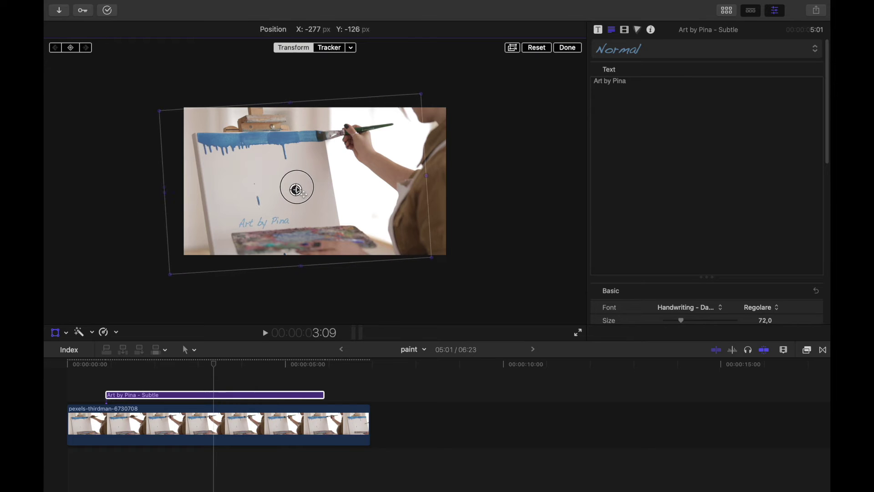
click(567, 48)
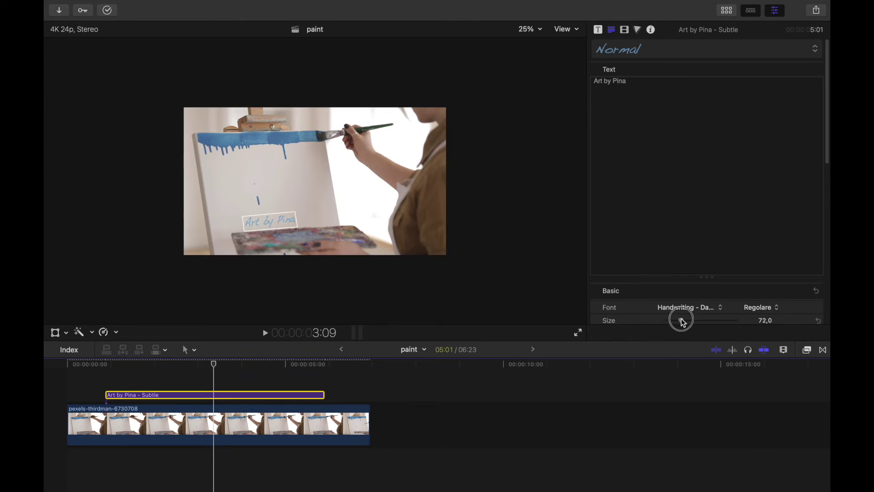
Enlarge the title text from size 72 to 125.
drag(683, 320, 694, 320)
scroll(646, 303, down, 3)
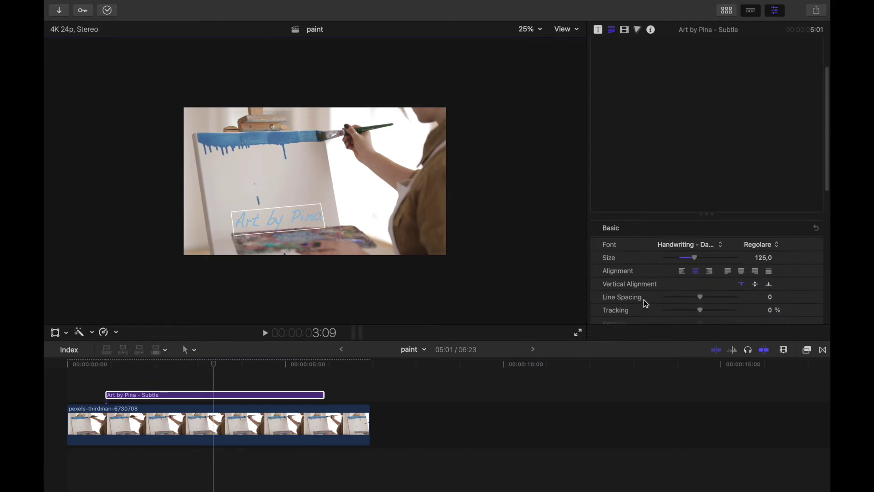
scroll(644, 300, down, 10)
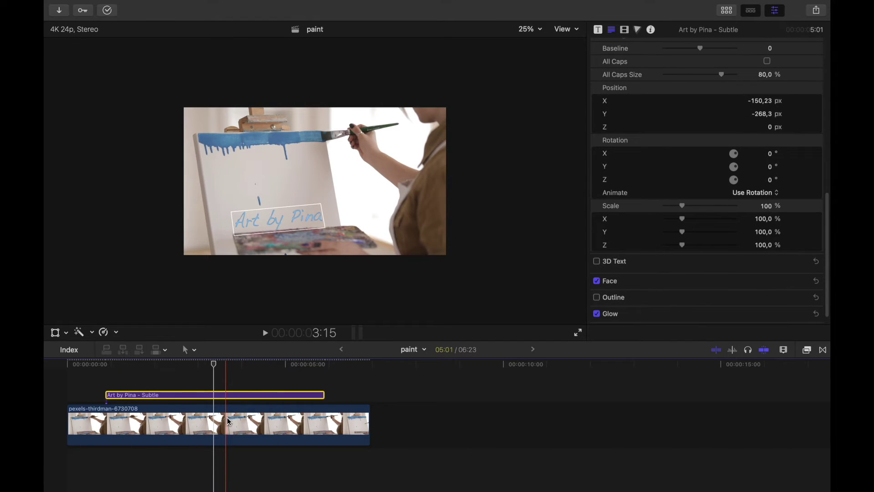
click(223, 420)
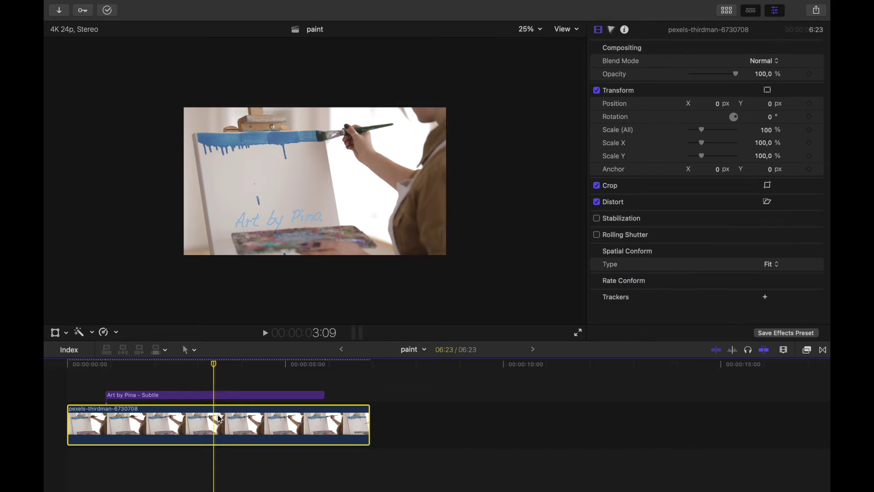
Add an object tracker to the painting clip, sized to a small point on the easel.
click(766, 297)
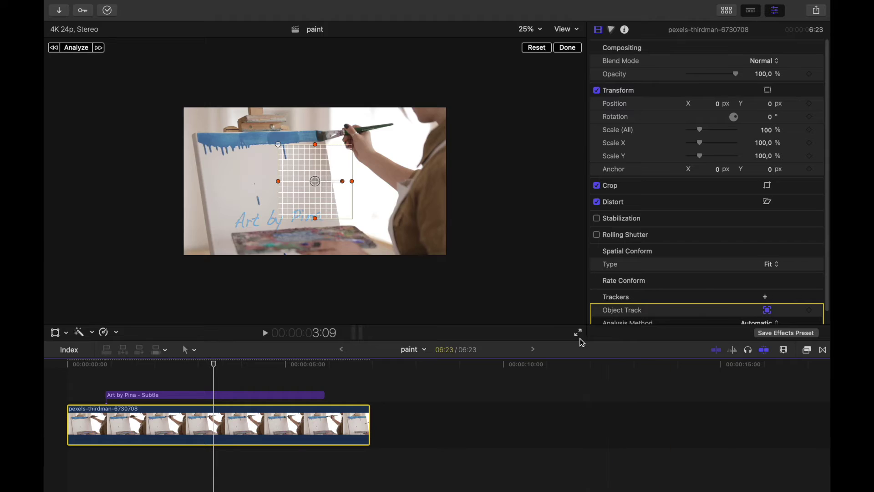
click(579, 332)
key(space)
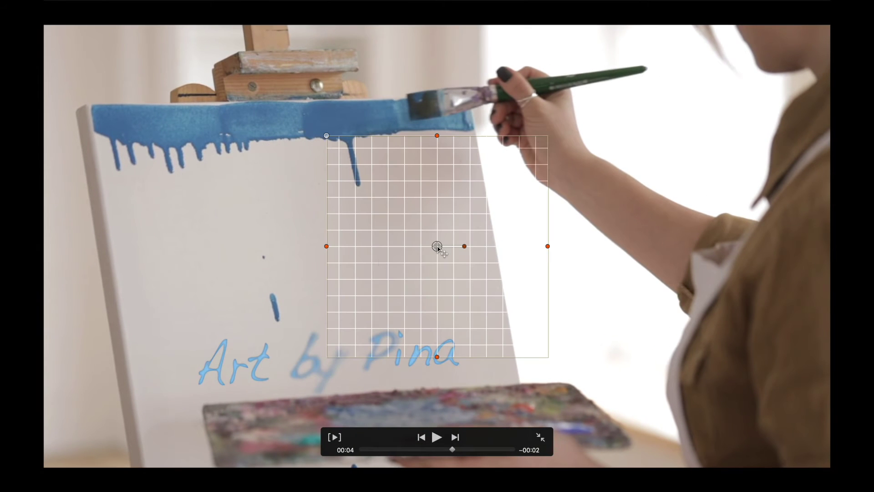
drag(437, 246, 337, 214)
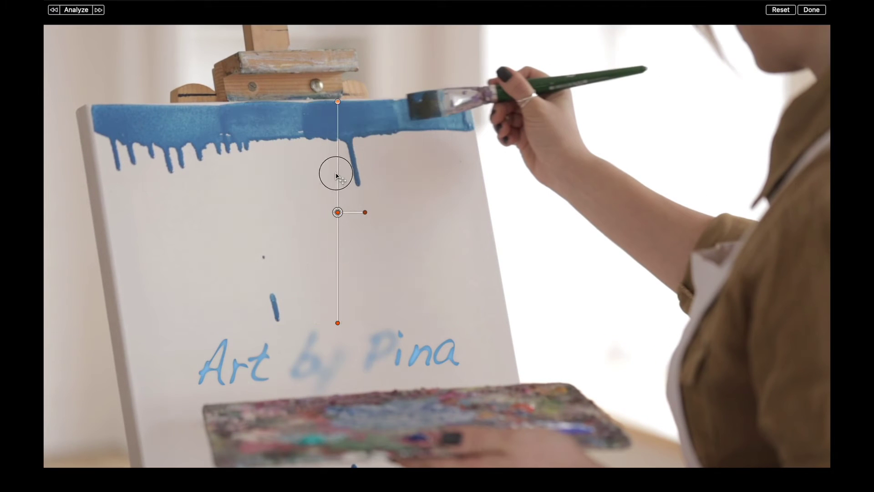
drag(448, 212, 360, 212)
mouse_move(337, 323)
mouse_down()
mouse_move(338, 222)
mouse_move(247, 89)
mouse_up()
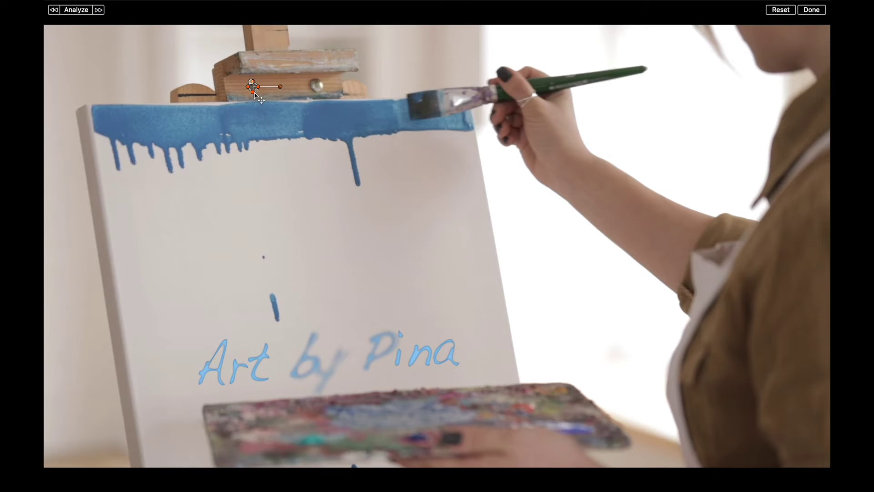
key(Escape)
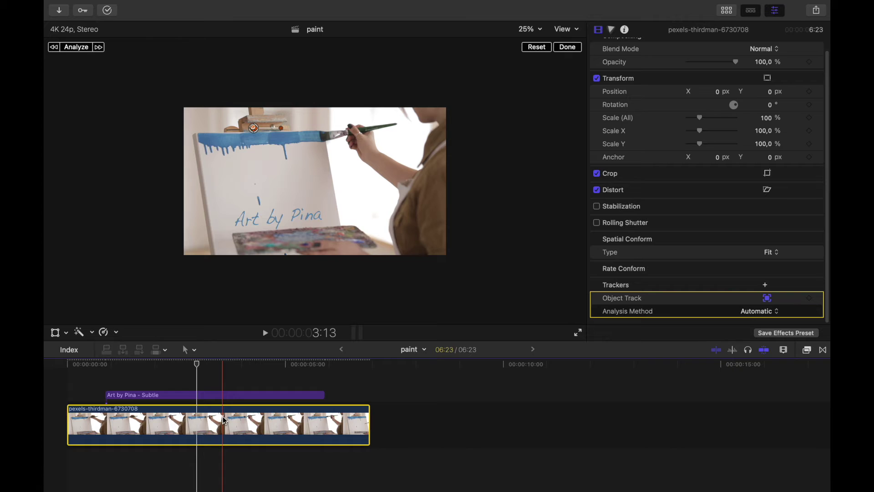
Rename the tracker to tela and analyse its motion.
double_click(631, 301)
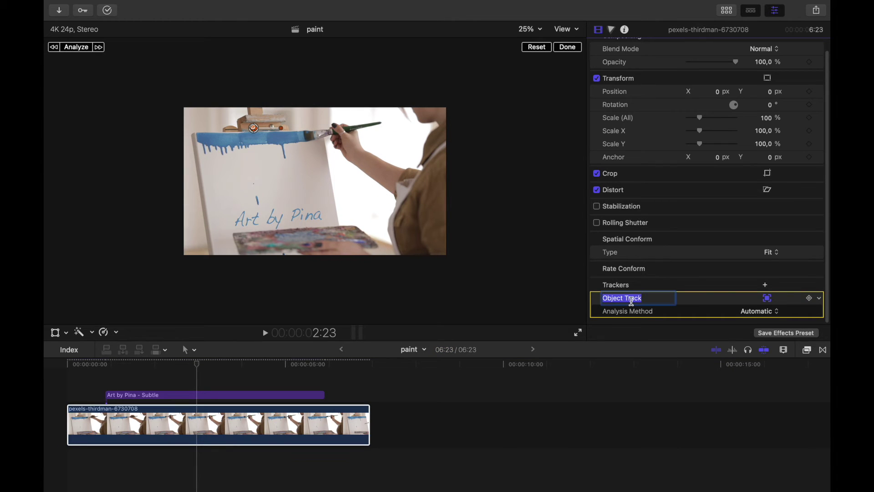
text(tela)
key(Return)
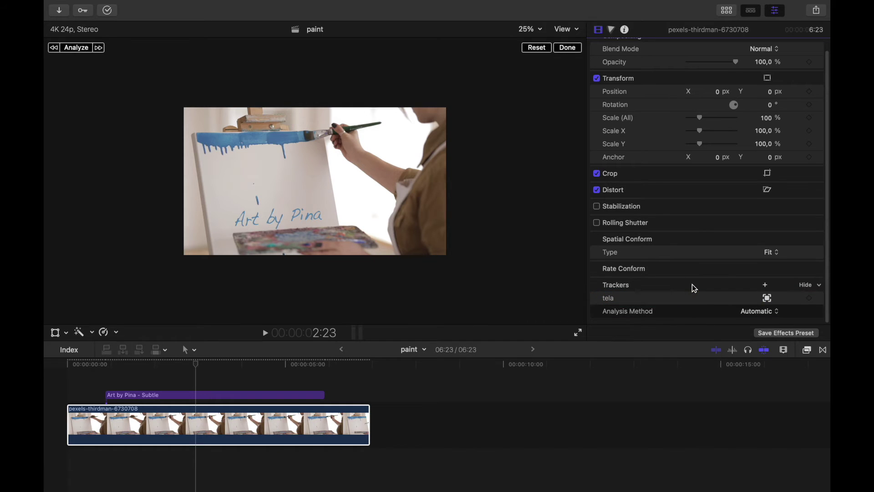
click(83, 52)
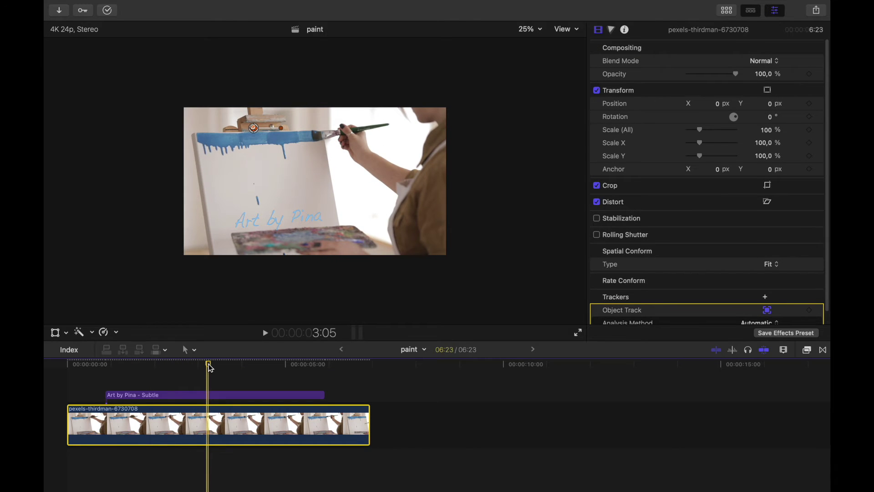
Set the Art by Pina title's Build In and Build Out effects to Puff.
click(288, 217)
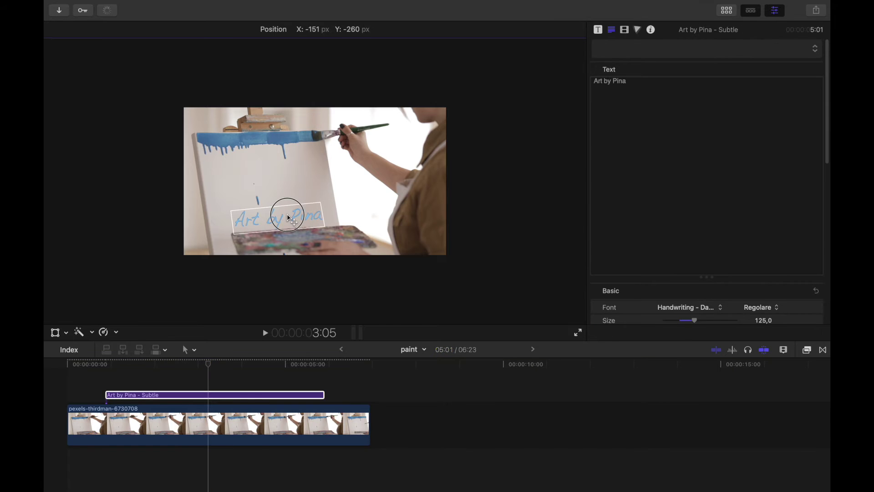
click(211, 395)
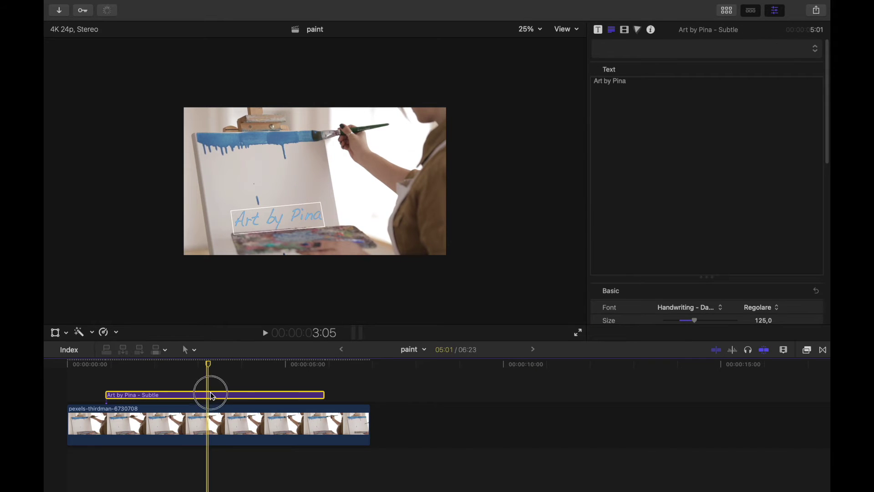
click(598, 30)
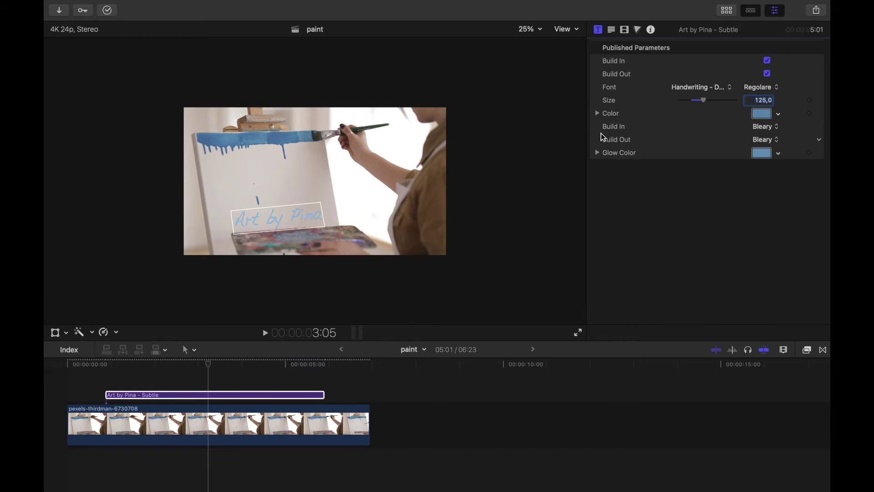
click(774, 129)
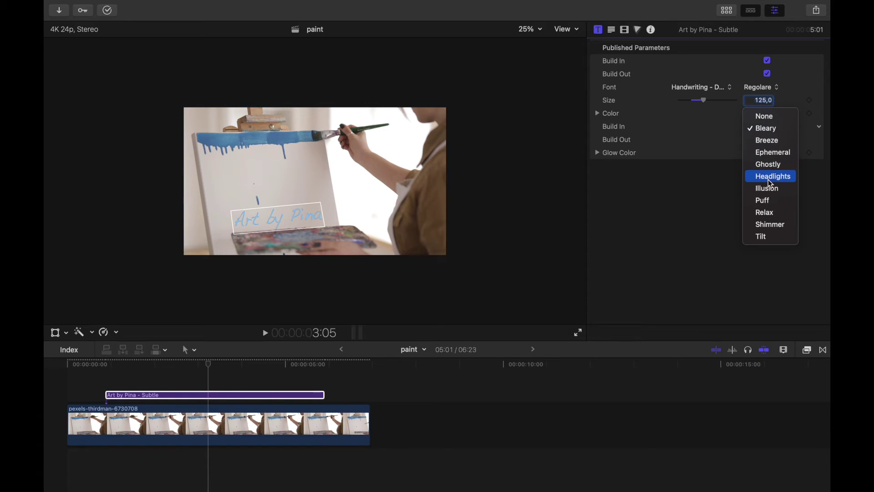
click(764, 200)
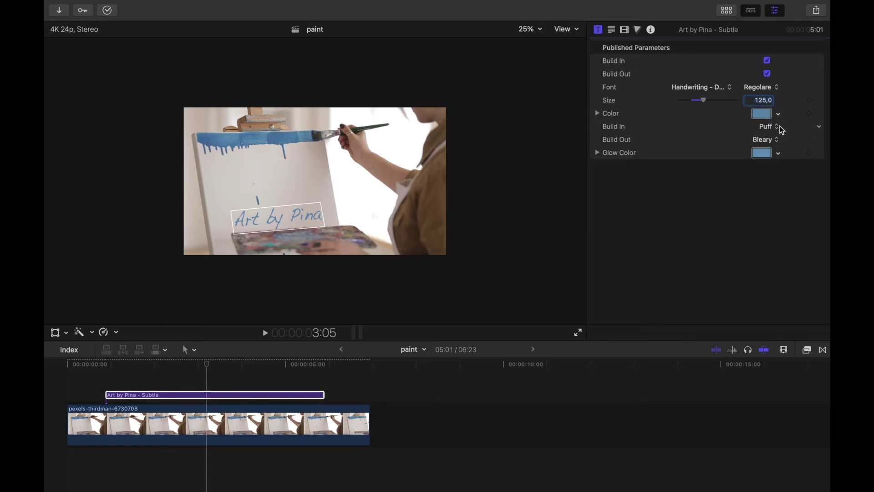
click(766, 139)
click(766, 209)
Pin the title's position to the tela tracker using the Transform controls.
drag(127, 363, 196, 365)
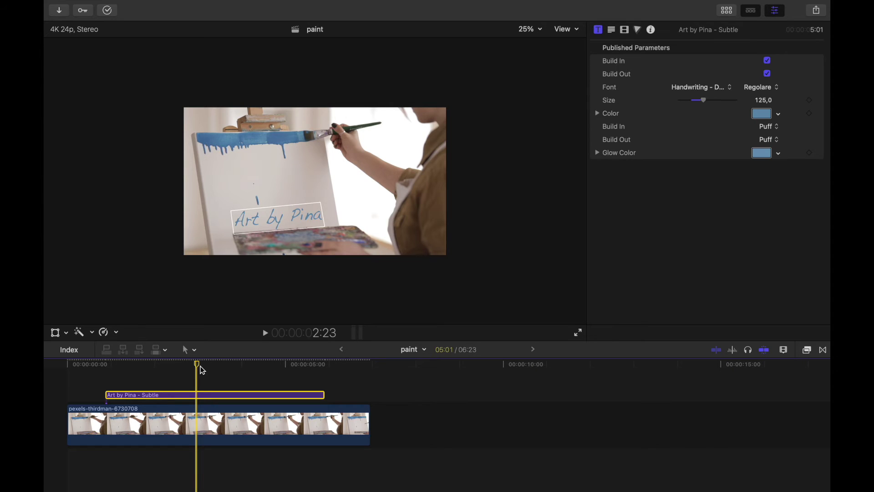
click(196, 406)
click(195, 395)
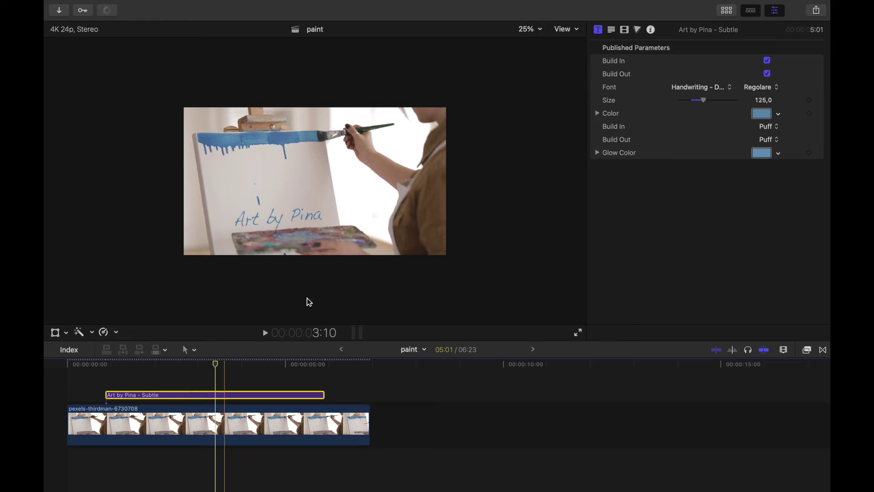
right_click(391, 195)
click(410, 195)
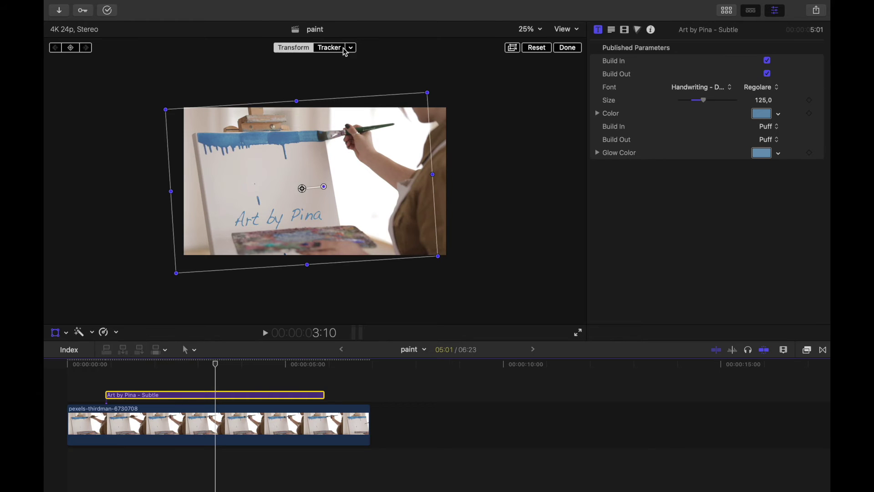
click(352, 48)
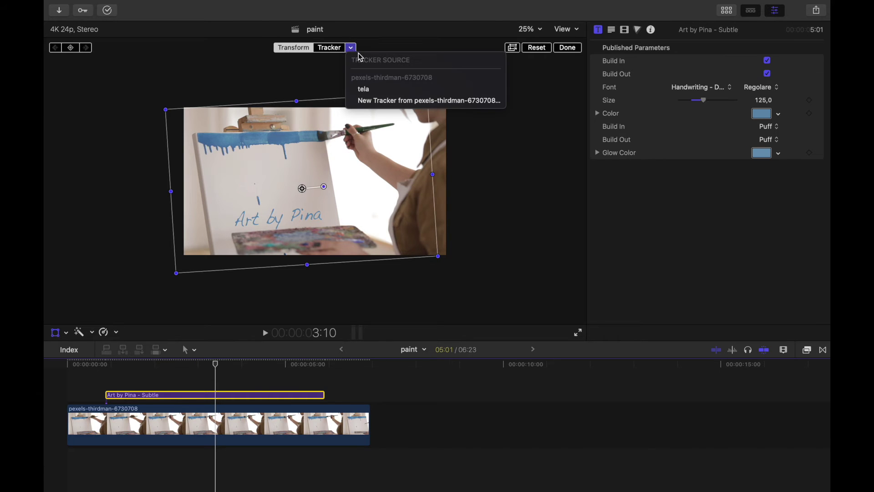
click(375, 90)
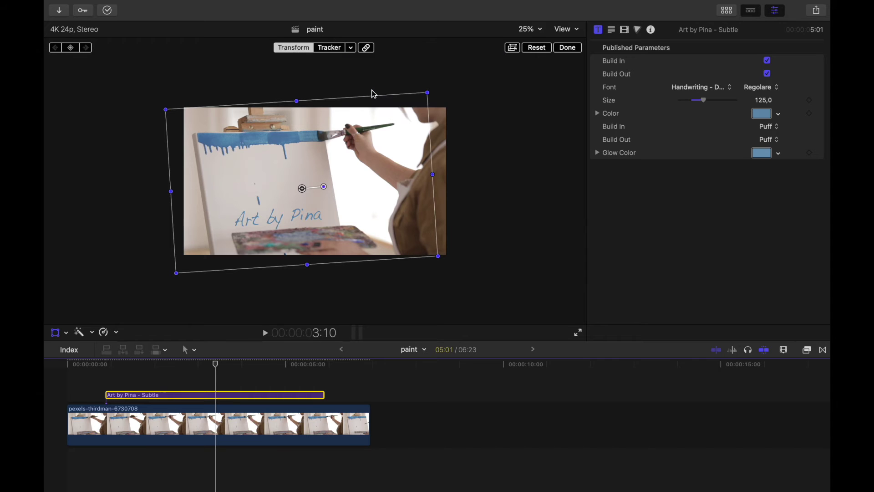
click(575, 53)
click(105, 364)
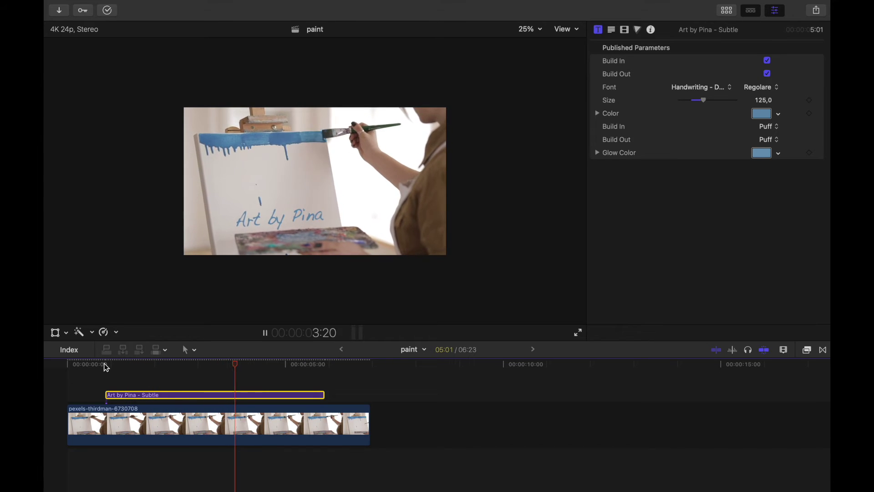
Play the title animation from the timeline start and stop once it appears.
key(space)
click(69, 366)
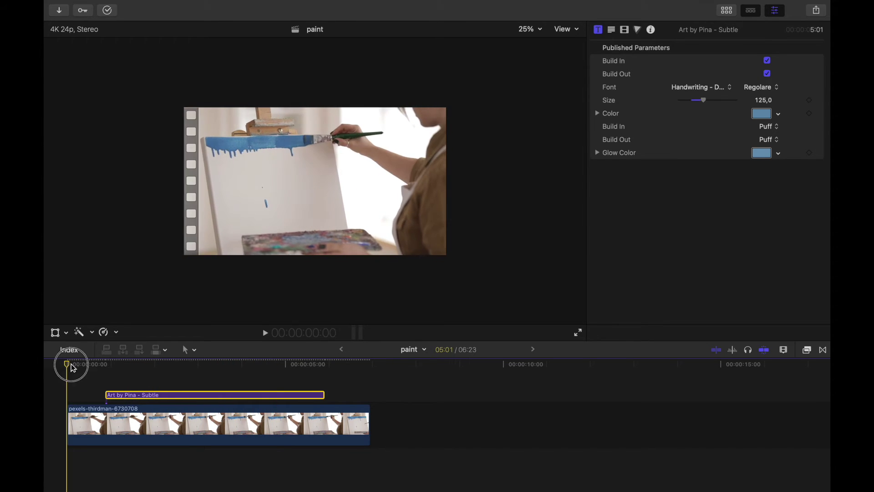
key(space)
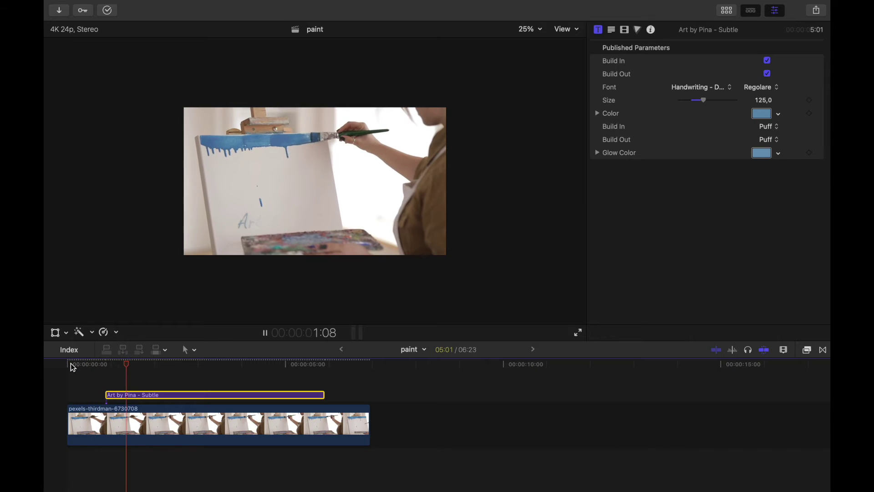
key(space)
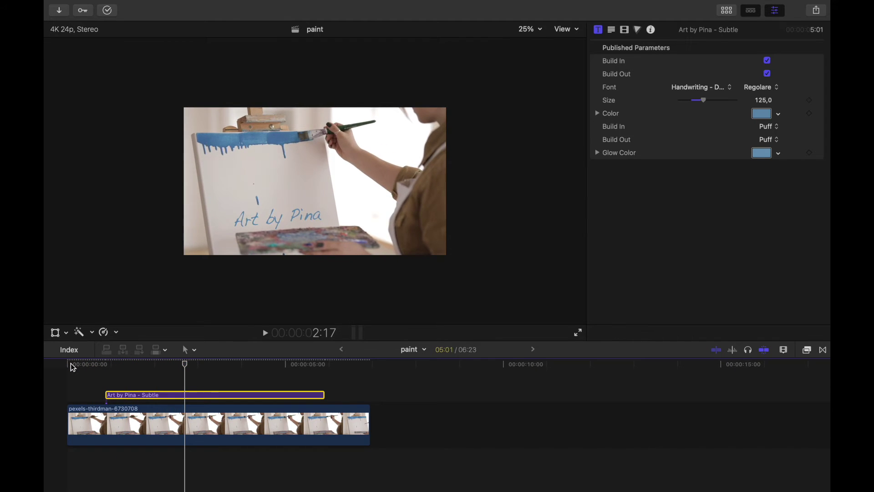
Zoom the viewer to 200% and pan to the Art by Pina lettering.
click(530, 28)
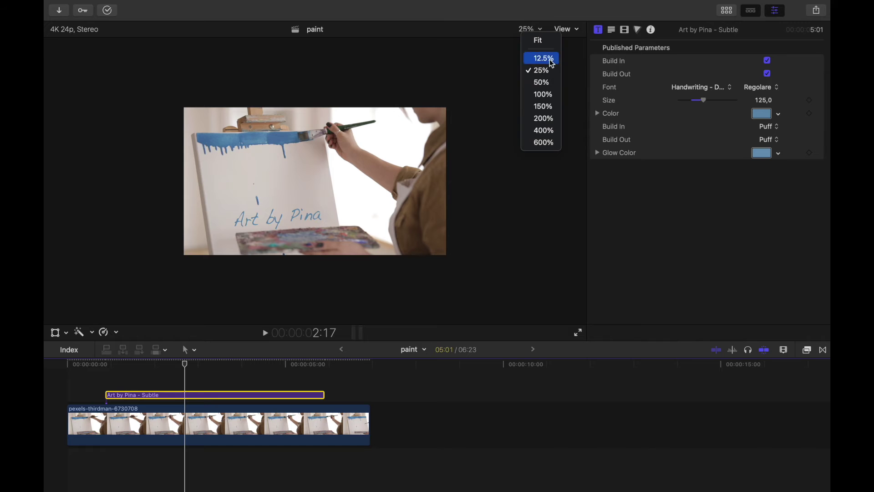
click(540, 129)
click(173, 364)
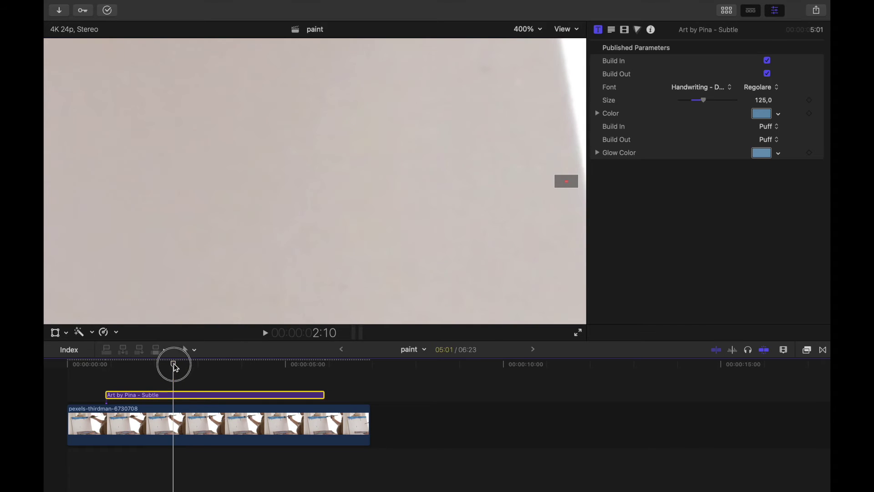
mouse_move(567, 181)
mouse_down()
mouse_move(559, 187)
mouse_move(562, 182)
mouse_up()
click(531, 30)
click(540, 118)
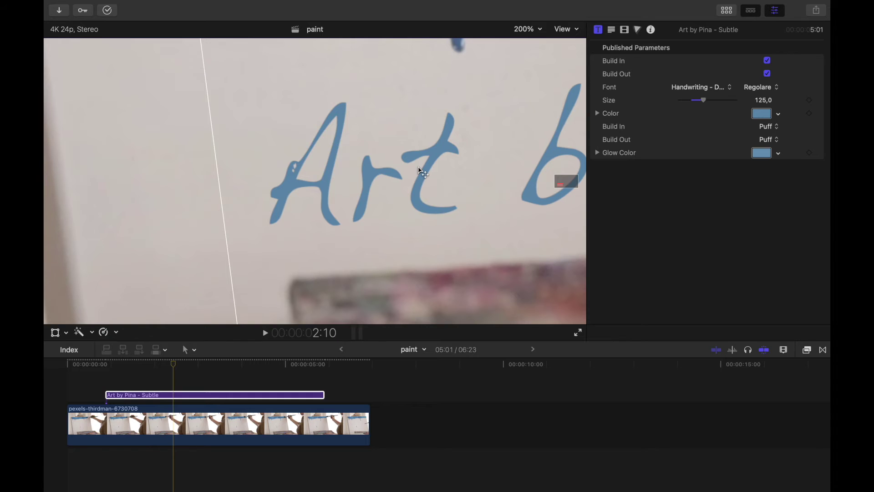
click(830, 358)
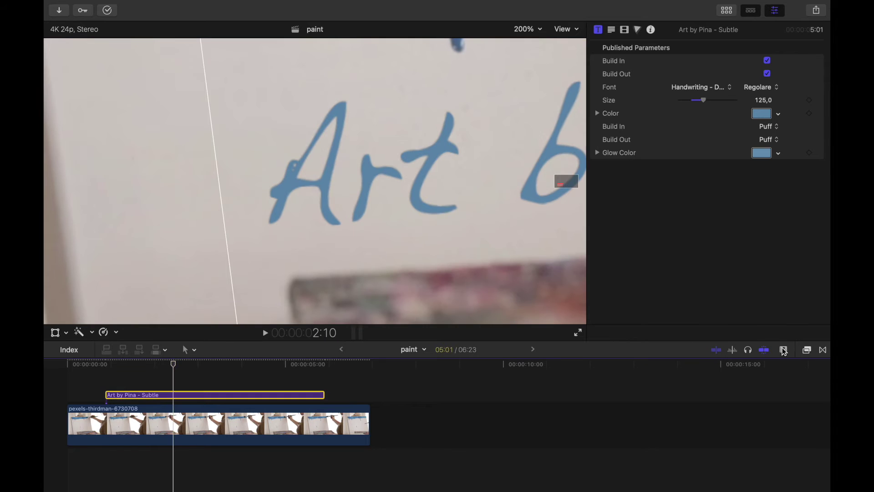
Apply the Add Noise effect to the Art by Pina title clip.
click(809, 350)
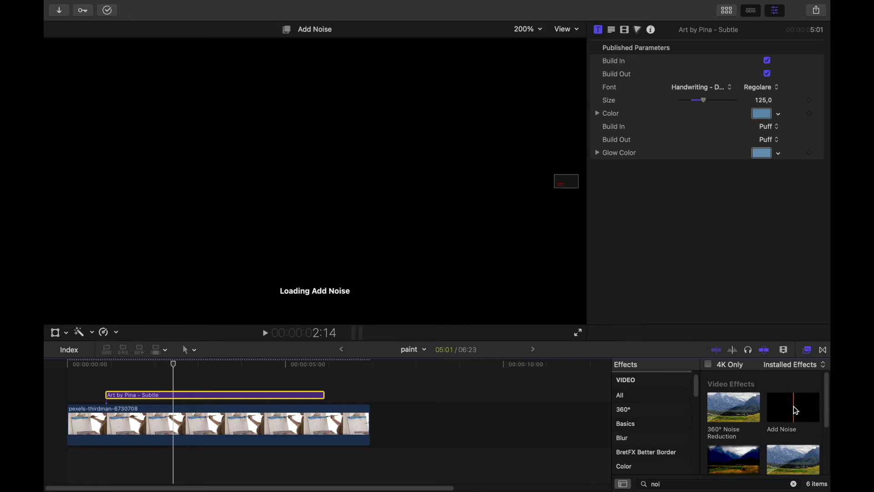
drag(796, 410, 290, 399)
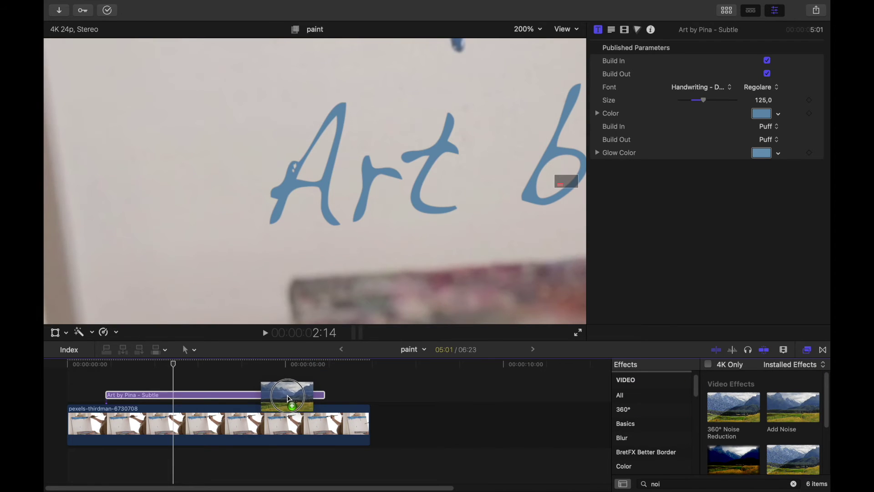
drag(173, 364, 187, 364)
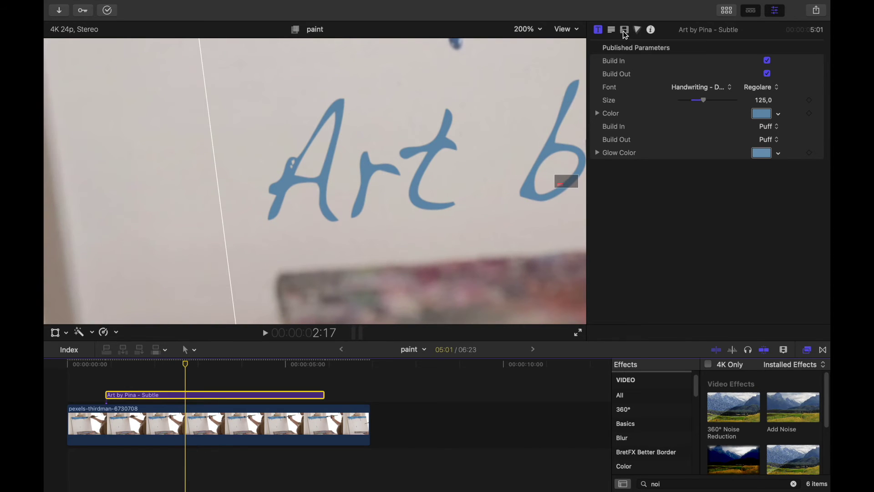
click(624, 31)
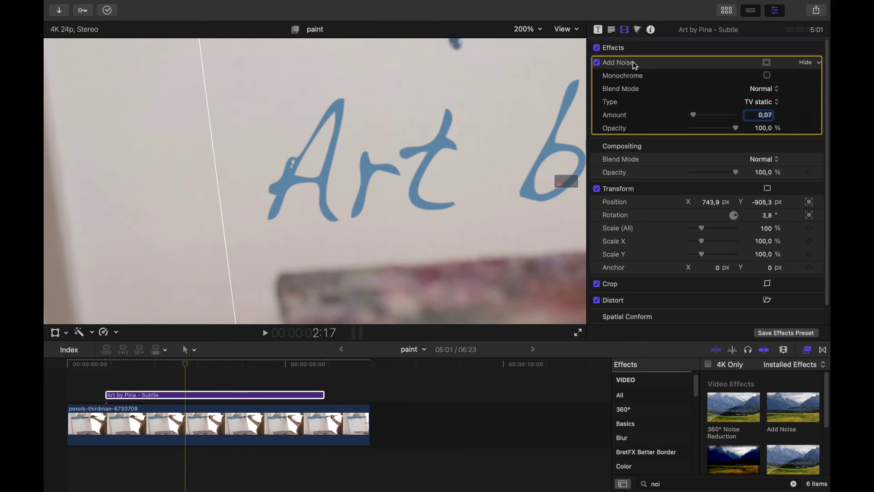
Set Add Noise to White Noise (Uniform), amount 0,03, Darken blend, then play back.
click(767, 103)
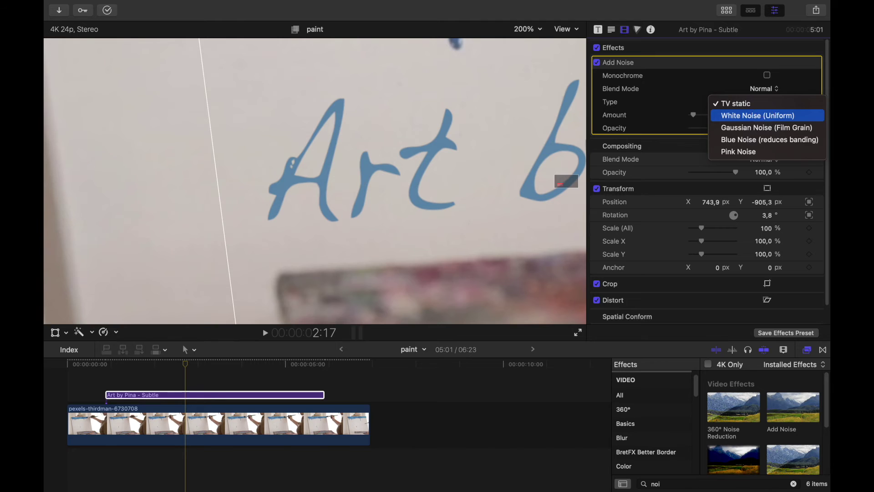
click(765, 119)
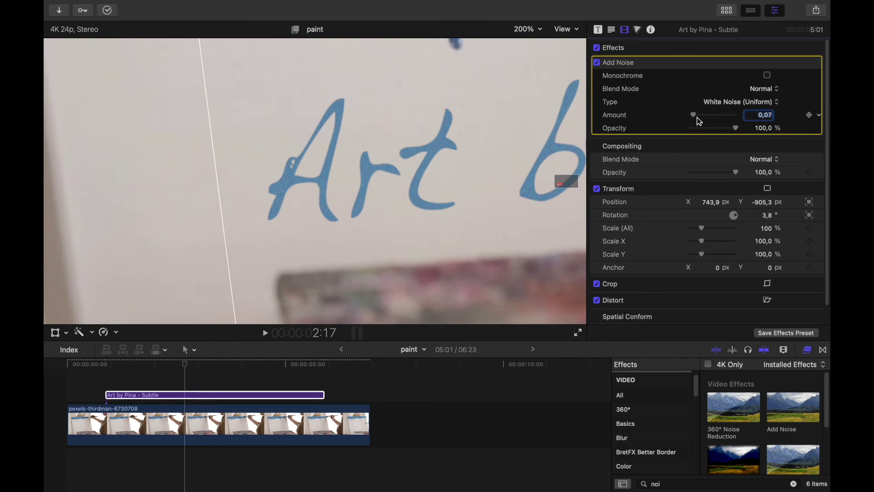
drag(697, 119, 691, 116)
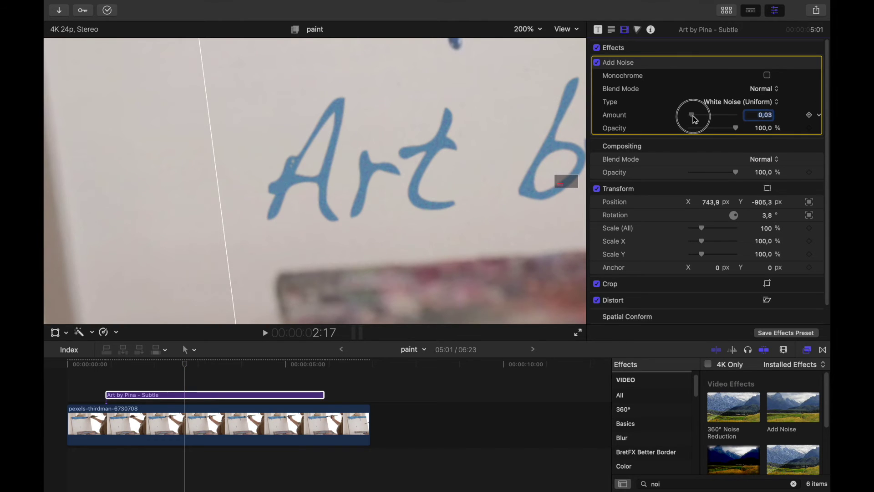
click(765, 89)
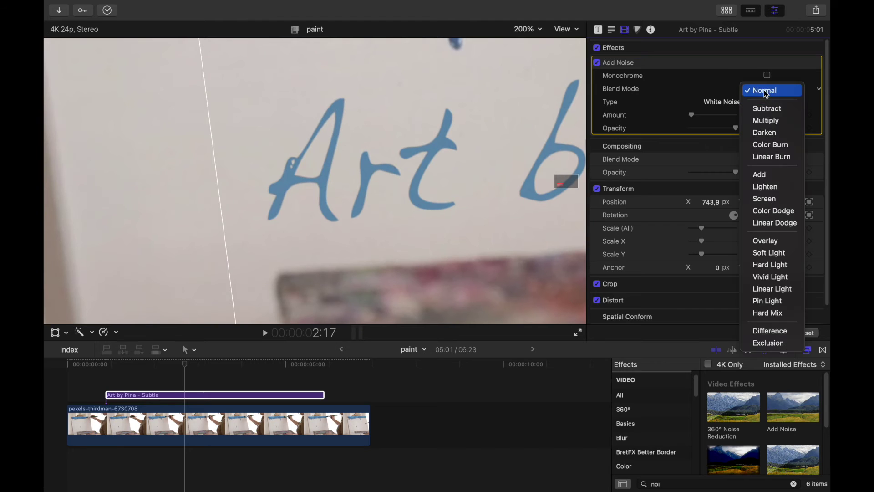
click(768, 110)
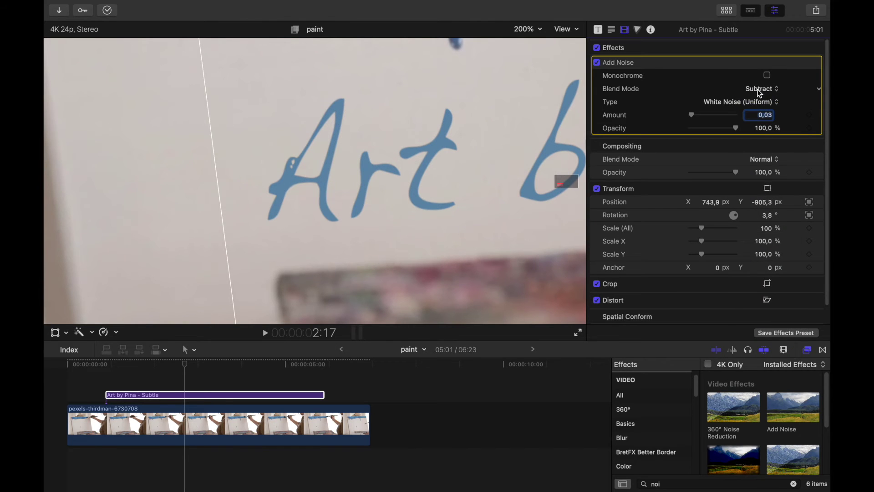
click(760, 90)
click(764, 113)
click(760, 91)
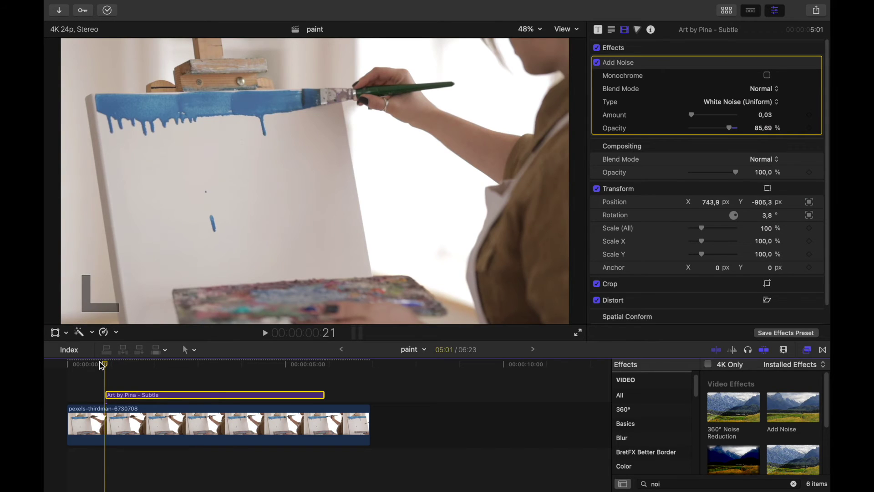
key(space)
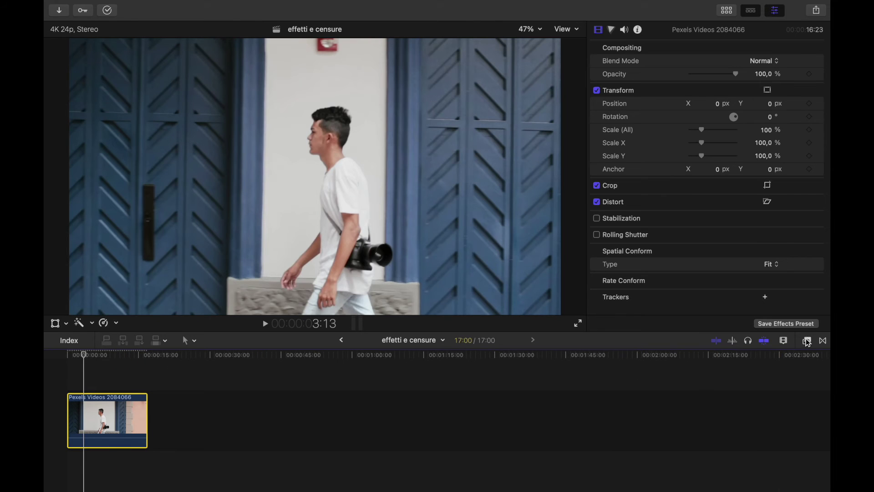
Open the Effects browser to find the Censor effect.
click(809, 342)
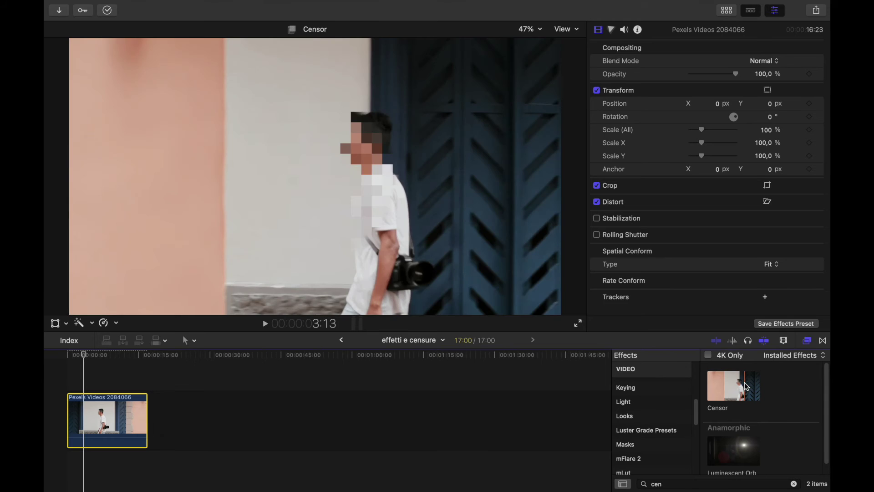
drag(746, 387, 105, 418)
drag(103, 356, 107, 357)
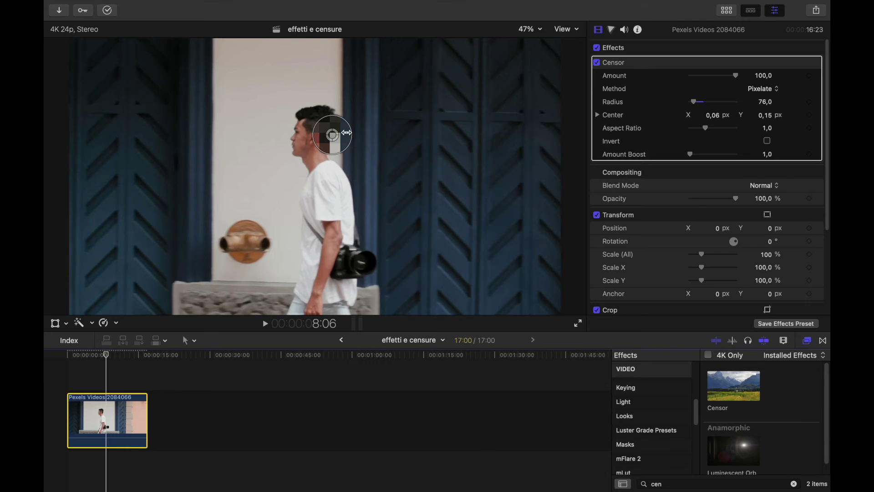
drag(335, 137, 299, 149)
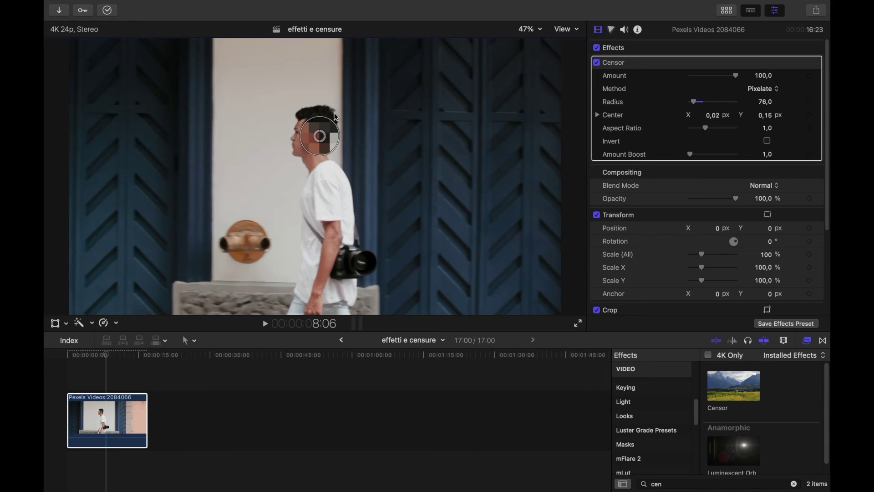
drag(94, 355, 107, 355)
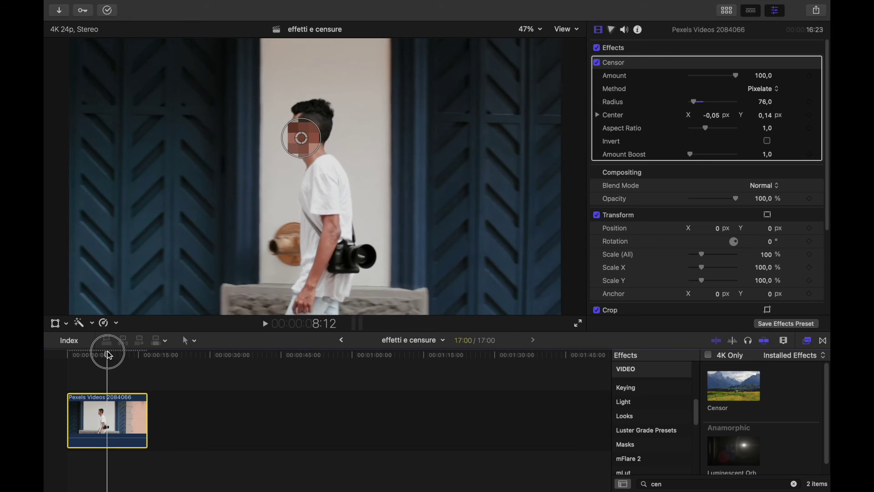
click(119, 353)
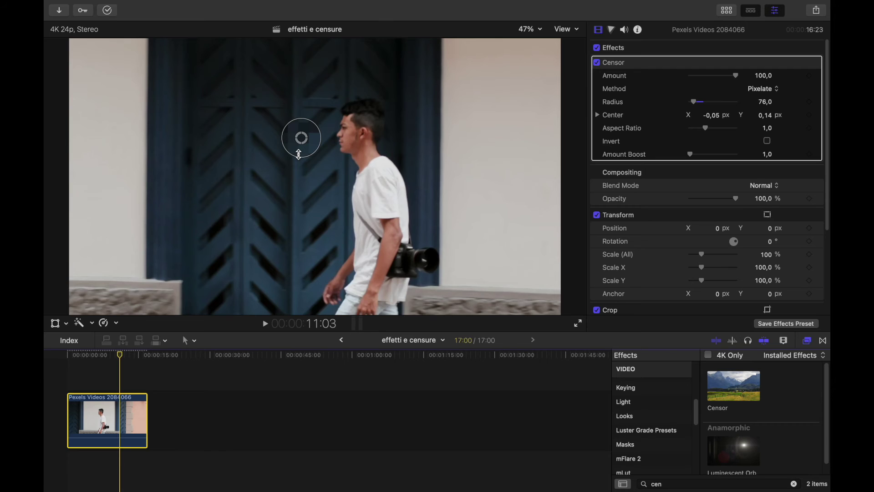
click(655, 67)
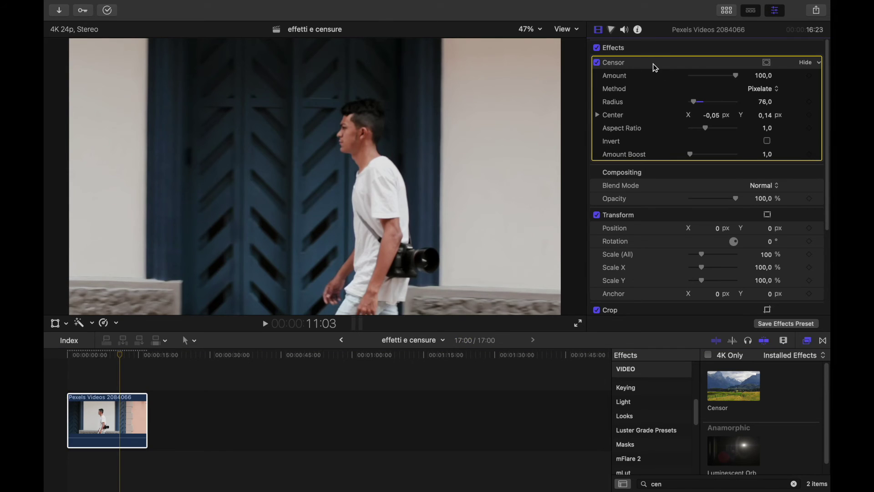
key(Delete)
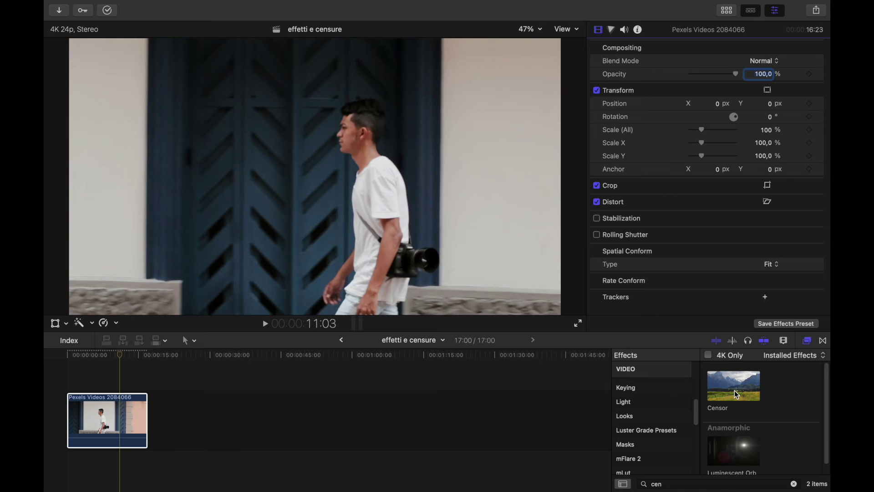
click(737, 394)
Apply Censor to the man's face, track it through the clip, and play the pixelated result.
mouse_move(738, 394)
mouse_down()
mouse_move(364, 128)
mouse_move(355, 136)
mouse_move(436, 263)
mouse_up()
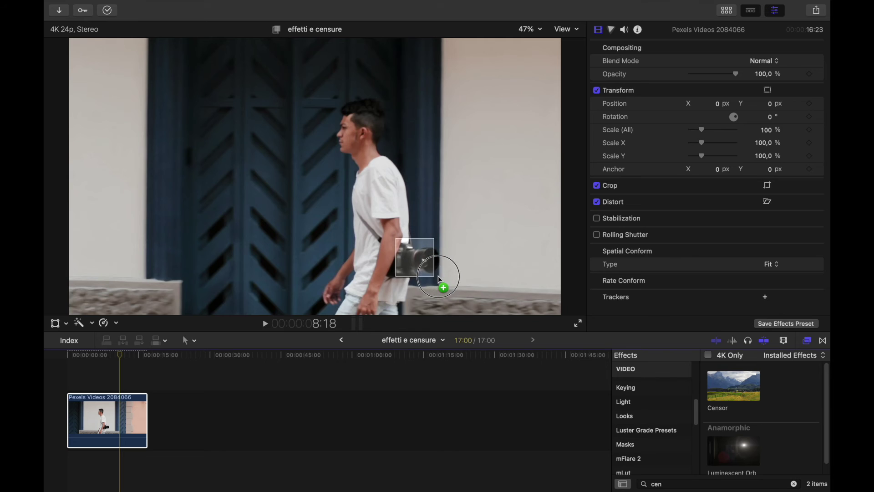
drag(436, 263, 343, 132)
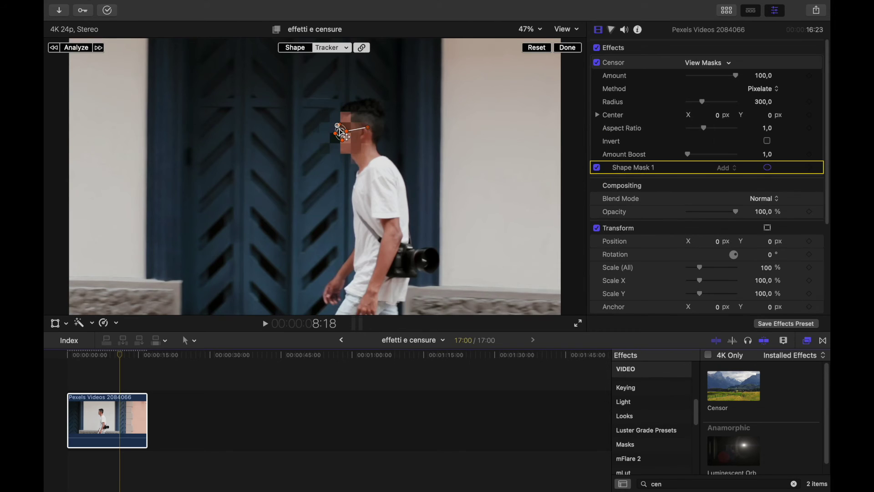
click(75, 49)
click(567, 48)
key(space)
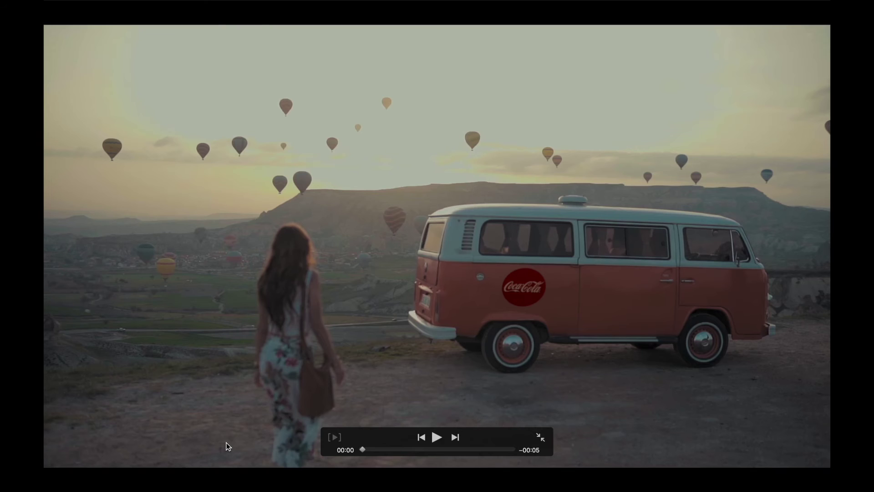
key(space)
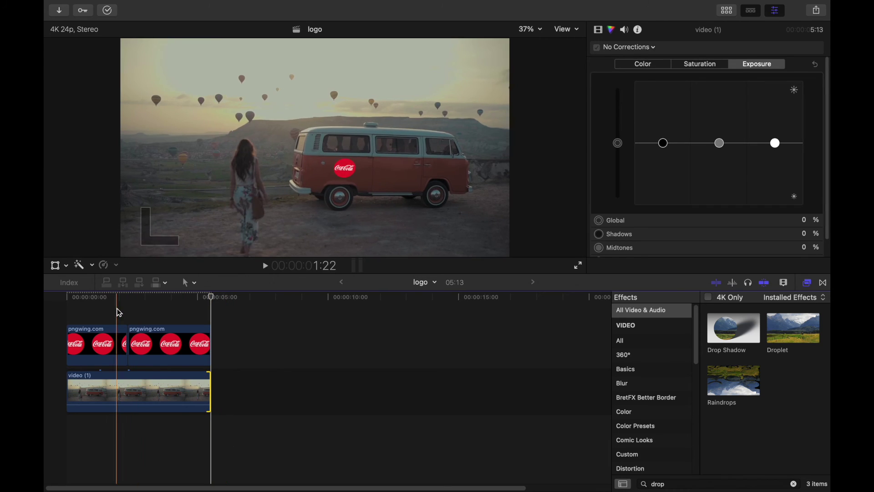
Scrub through the van shot to review the existing logo tracking.
click(85, 296)
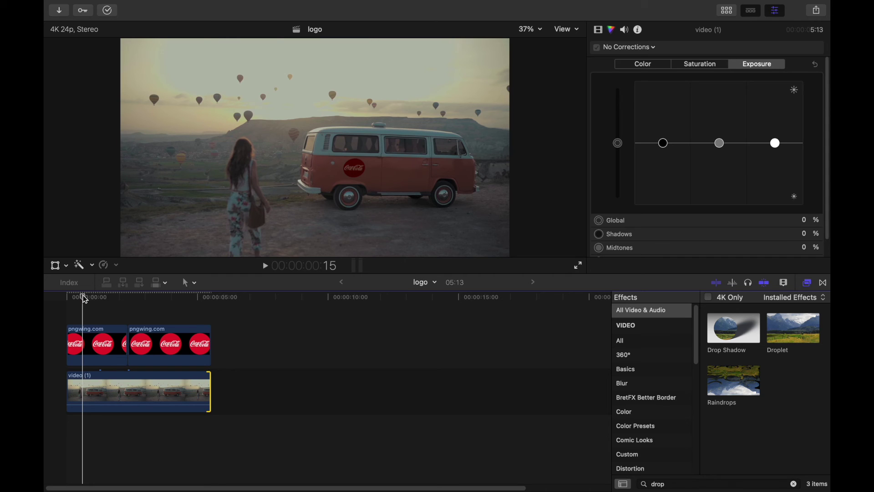
drag(85, 299, 95, 299)
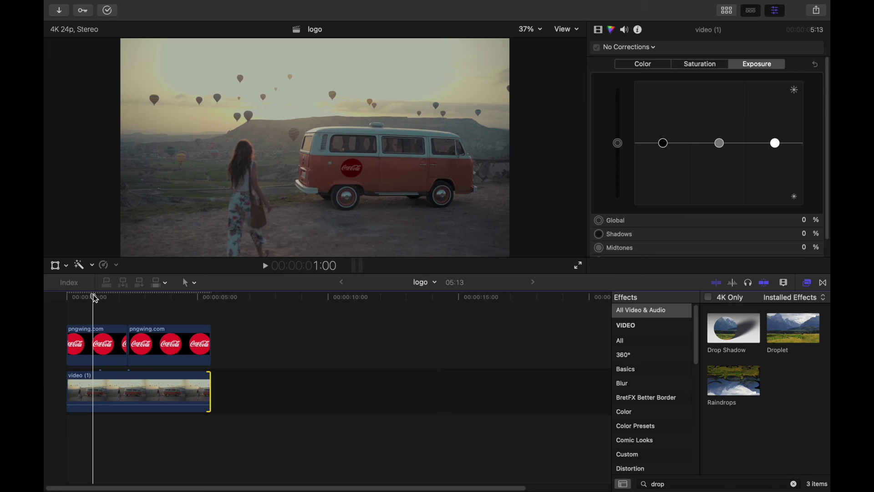
drag(95, 298, 108, 296)
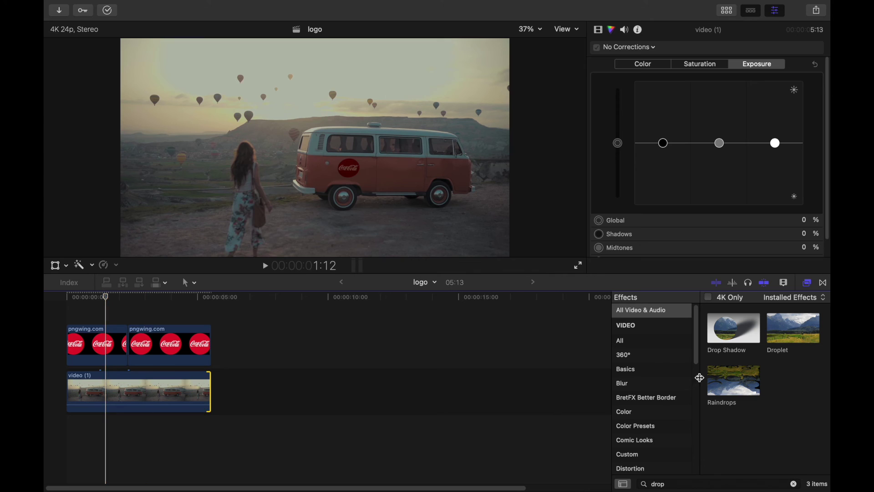
click(807, 283)
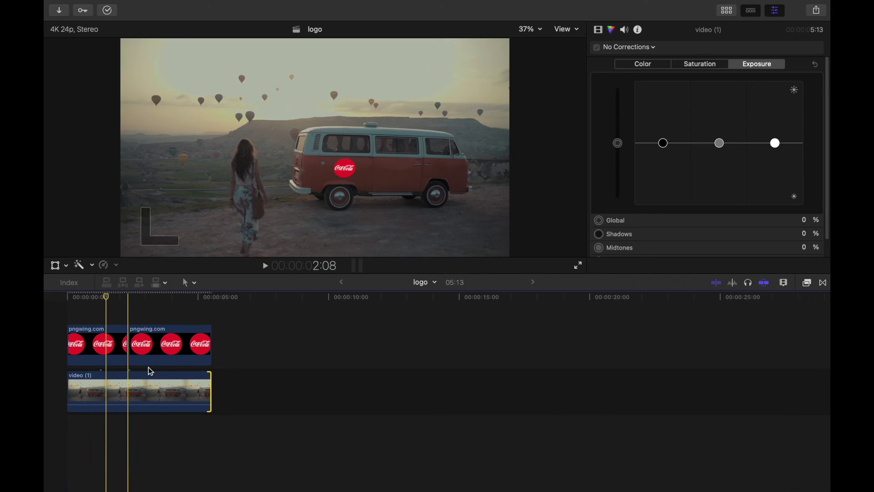
Delete both Coca-Cola logo clips from the timeline.
click(221, 331)
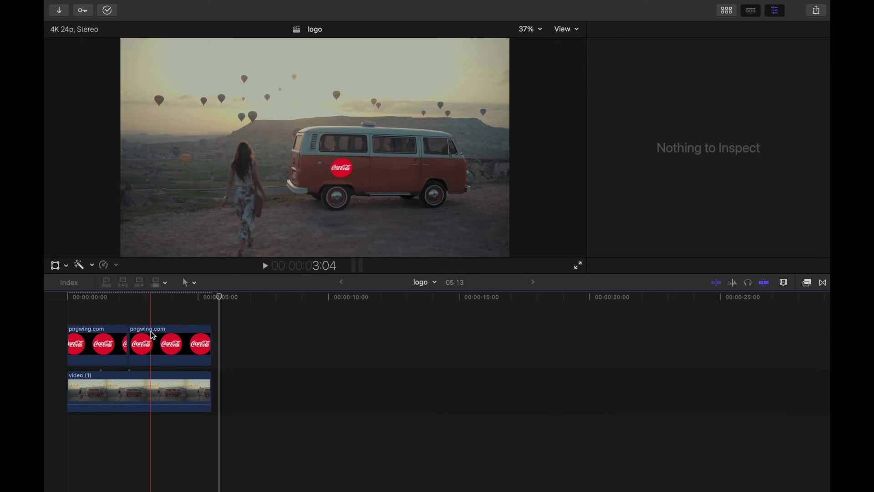
click(152, 335)
key(Delete)
click(102, 339)
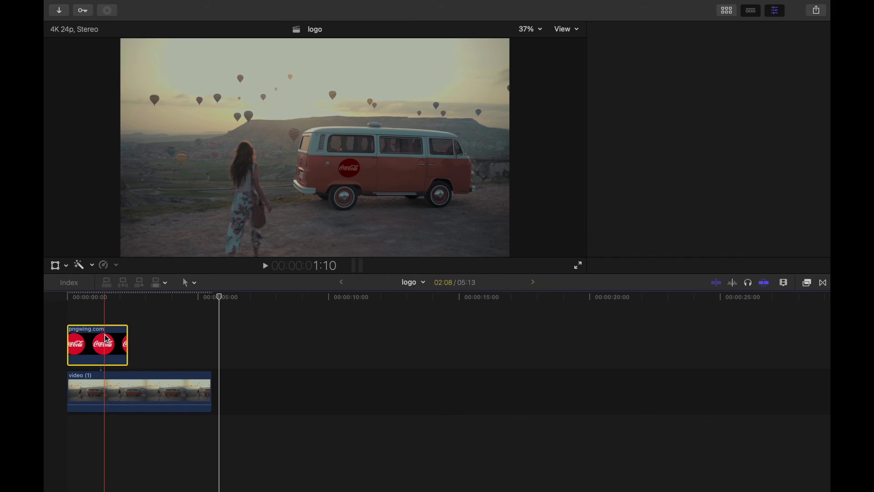
key(Delete)
Delete the old tracker from the van video clip.
click(101, 383)
click(123, 296)
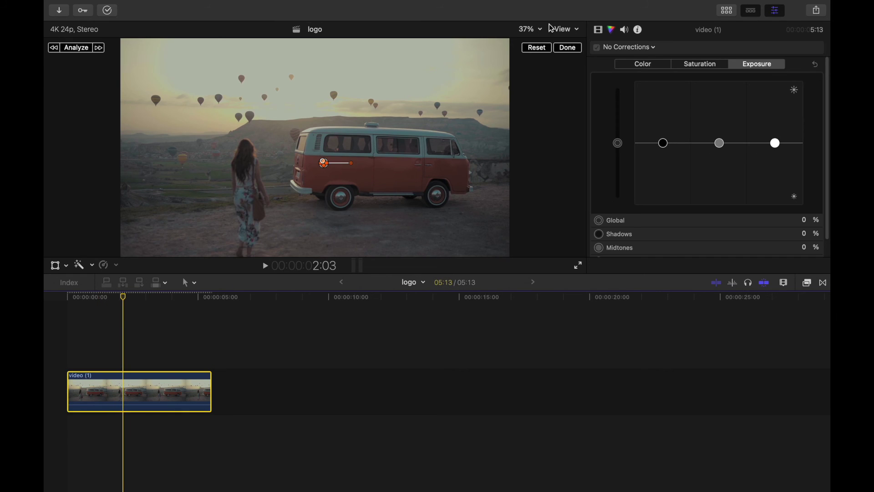
click(567, 46)
click(599, 30)
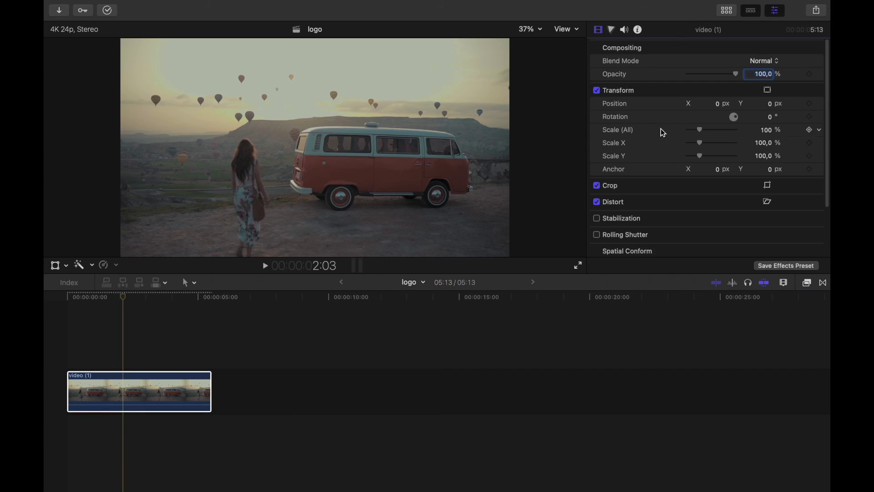
scroll(656, 182, down, 5)
click(678, 234)
key(Delete)
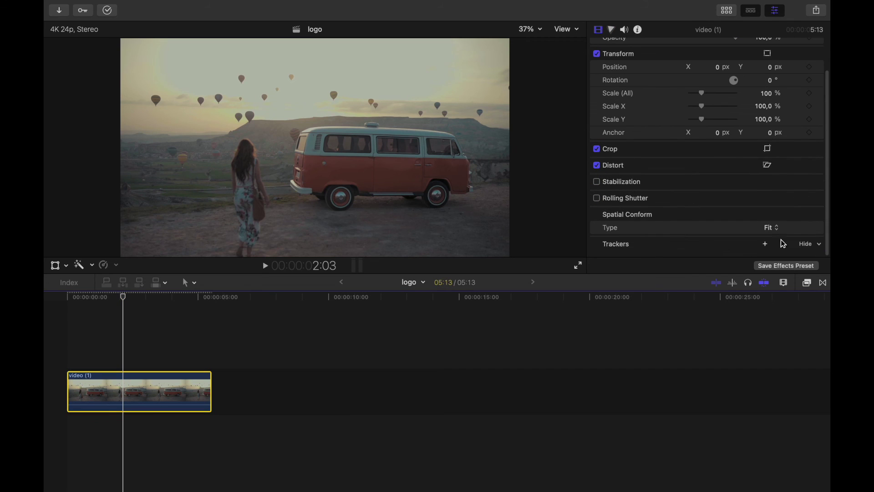
Add an Automatic object tracker, shrink it to a small ellipse on the van, and analyze.
click(768, 245)
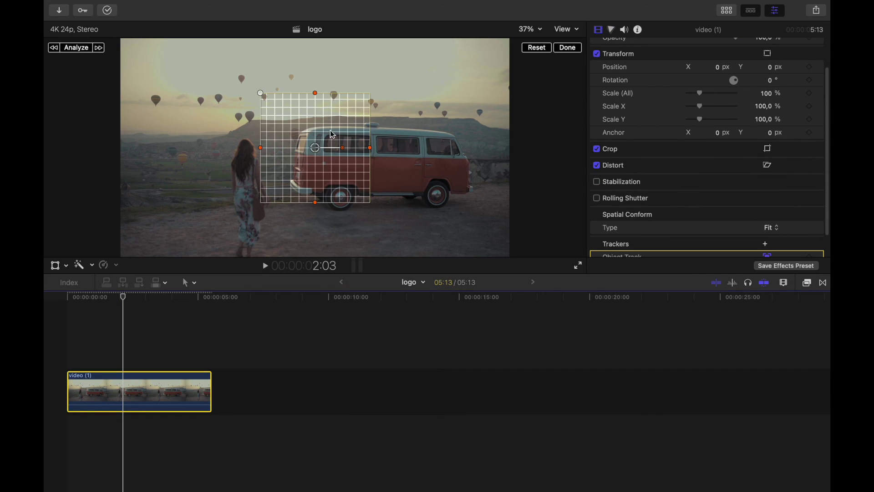
drag(314, 150, 237, 135)
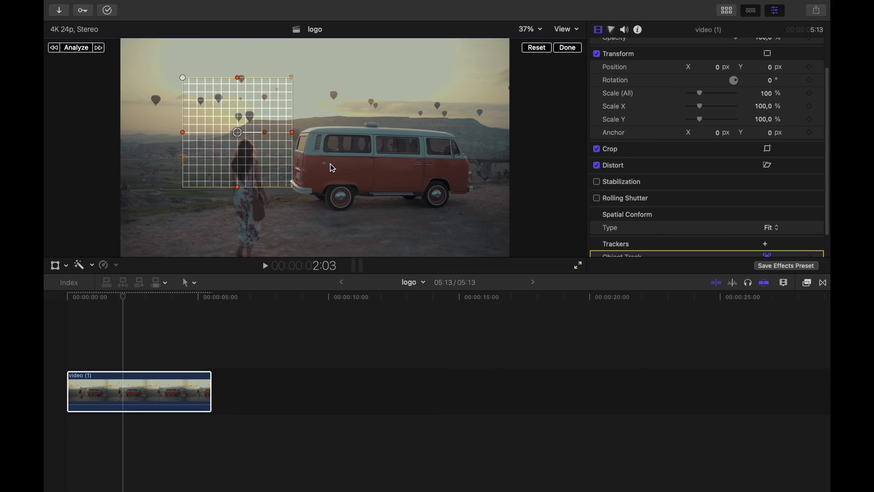
scroll(752, 230, down, 2)
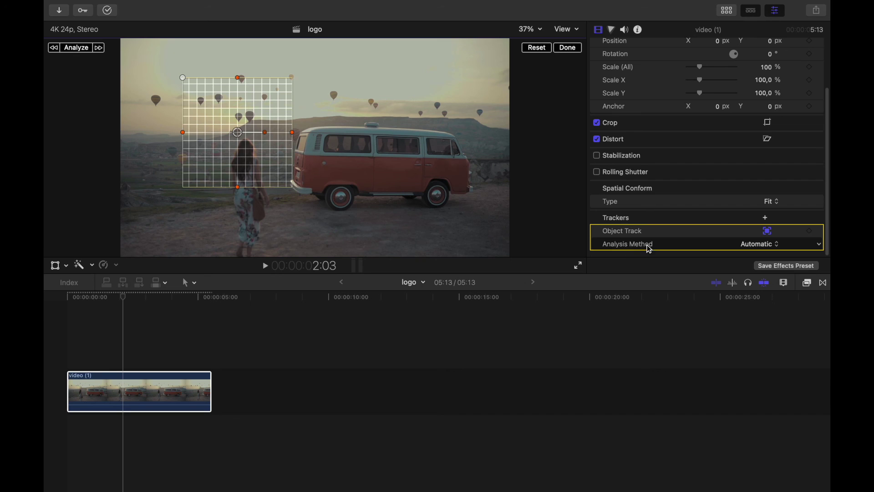
click(752, 249)
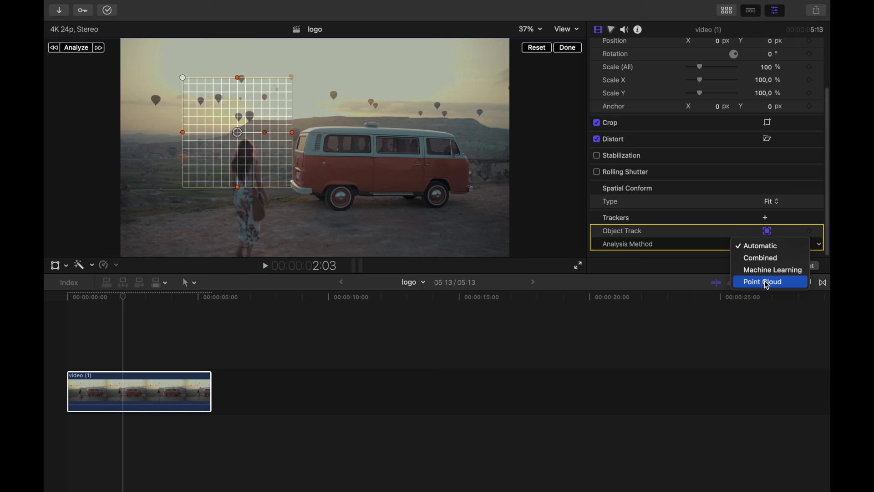
click(696, 223)
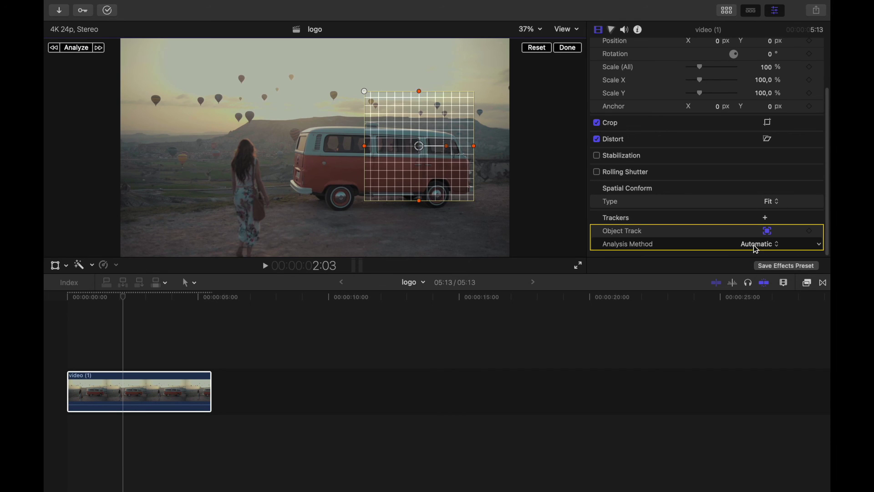
drag(364, 92, 399, 95)
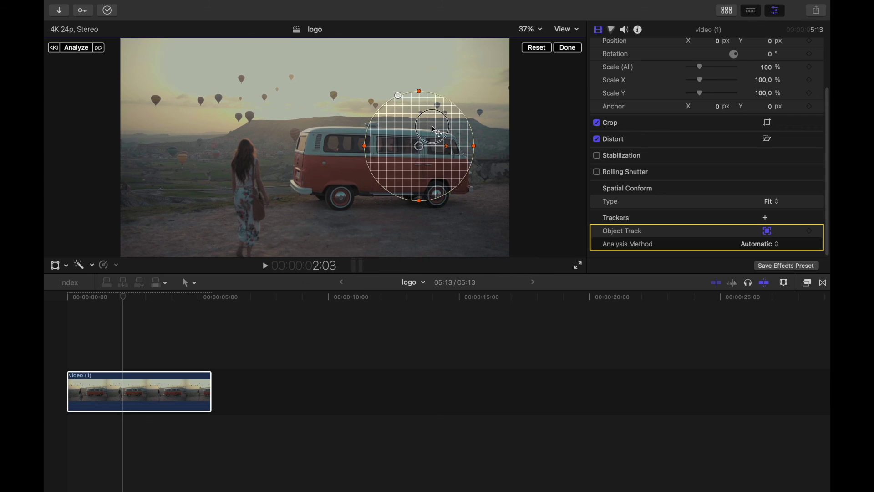
drag(475, 150, 412, 150)
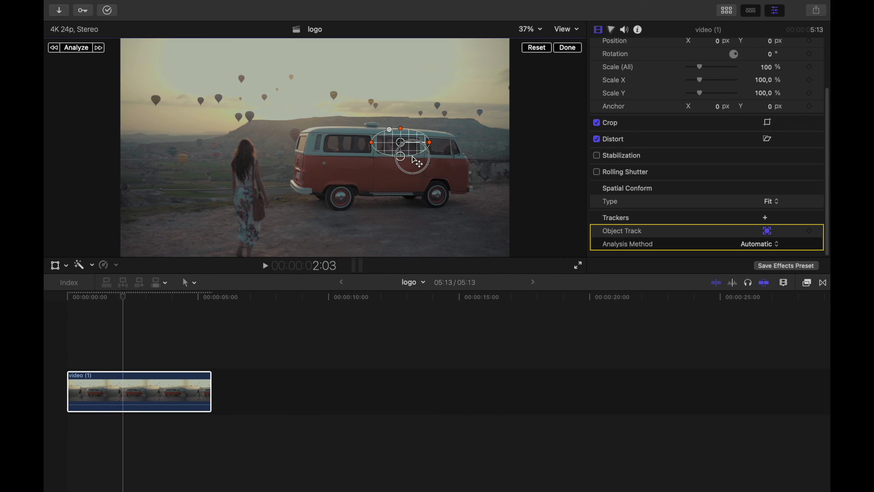
key(super+shift+f)
drag(460, 293, 460, 283)
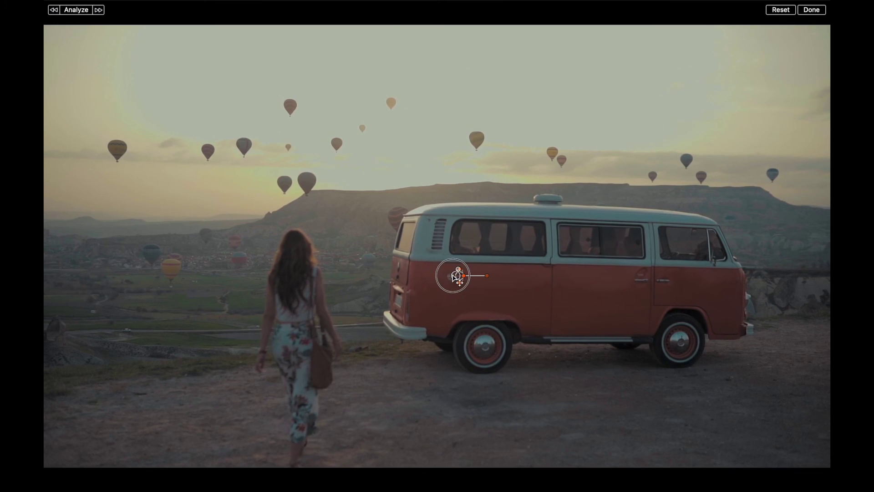
click(75, 10)
Place the Coca-Cola logo above the van video and scale it down to 20.1%.
click(226, 165)
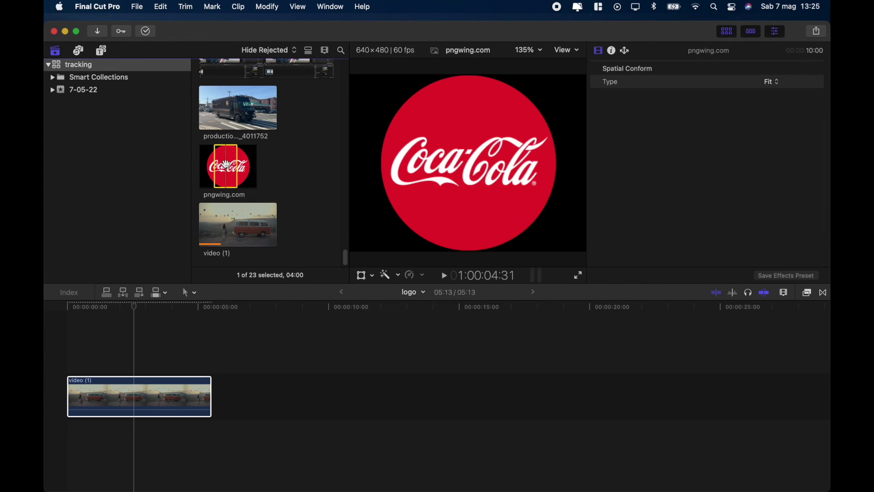
mouse_move(226, 165)
mouse_down()
mouse_move(91, 353)
mouse_move(106, 353)
mouse_up()
right_click(504, 209)
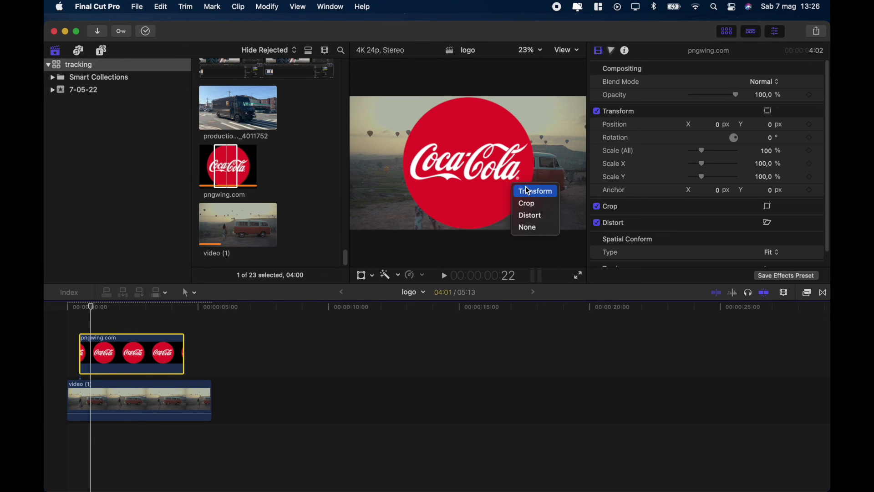
click(531, 189)
drag(562, 94, 484, 151)
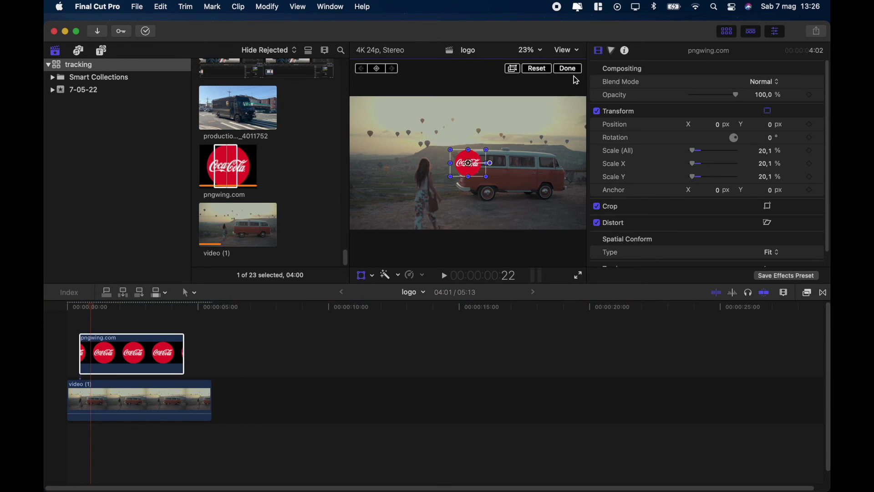
click(567, 68)
Paste the copied attributes onto the logo clip and shrink it to about 13%.
click(105, 348)
key(super+shift+v)
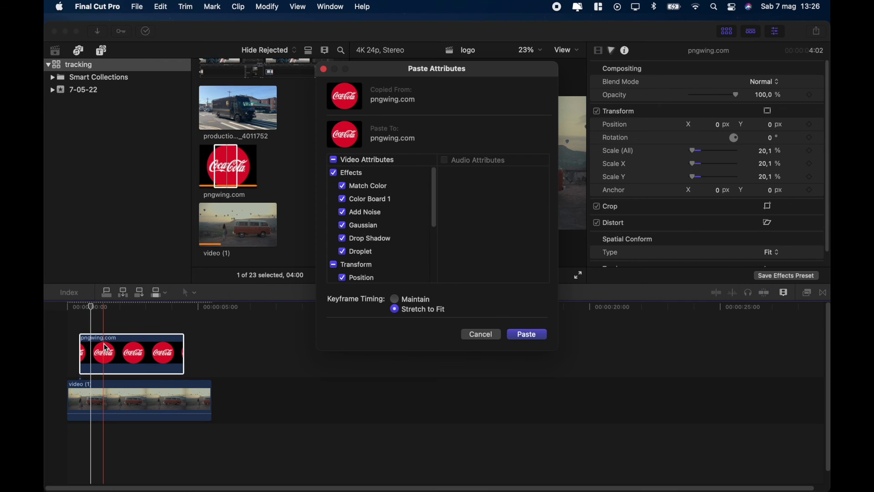
key(Return)
key(shift+t)
mouse_move(496, 178)
mouse_down()
mouse_move(506, 170)
mouse_move(501, 183)
mouse_up()
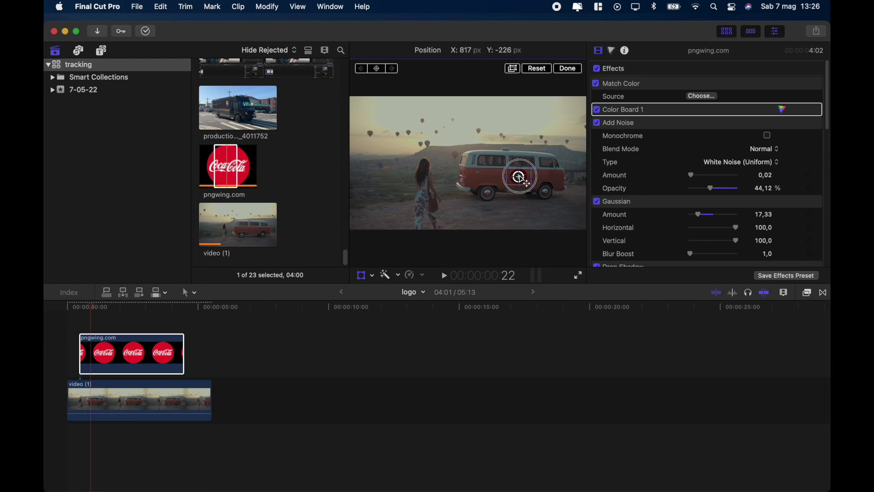
Attach the logo to the van video's tracker and play it back from the start.
key(ctrl+super+1)
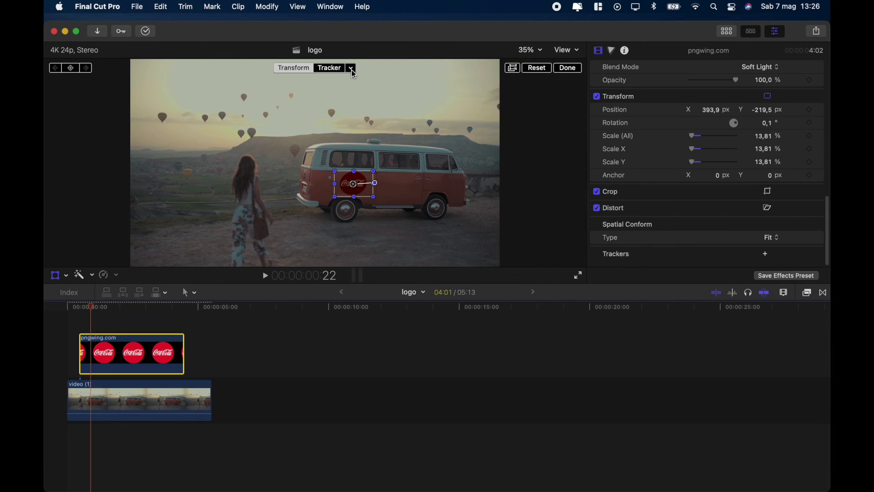
click(351, 67)
click(368, 110)
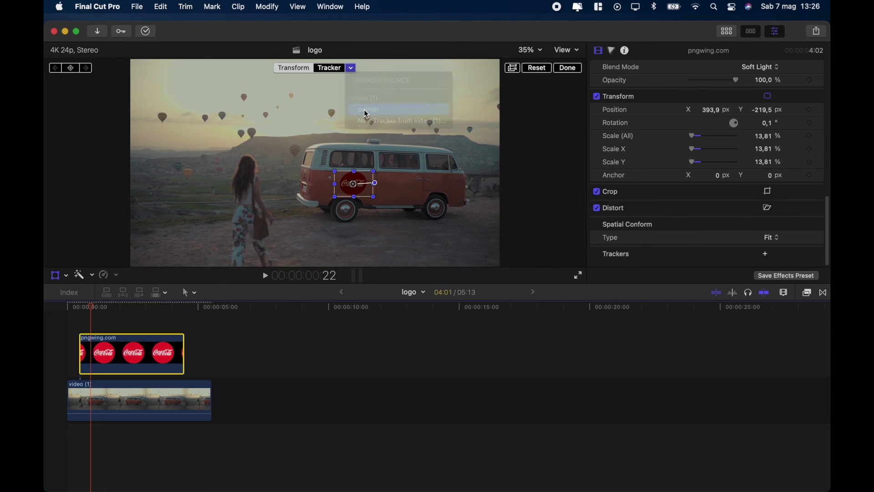
click(81, 306)
key(space)
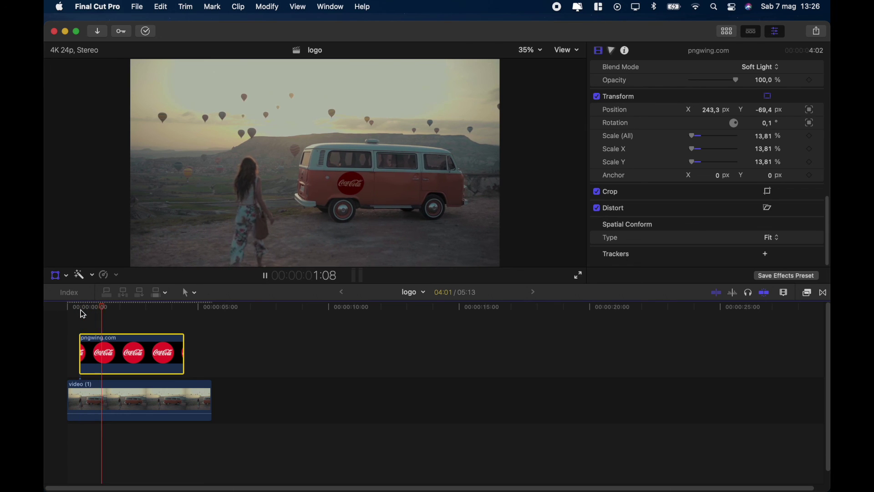